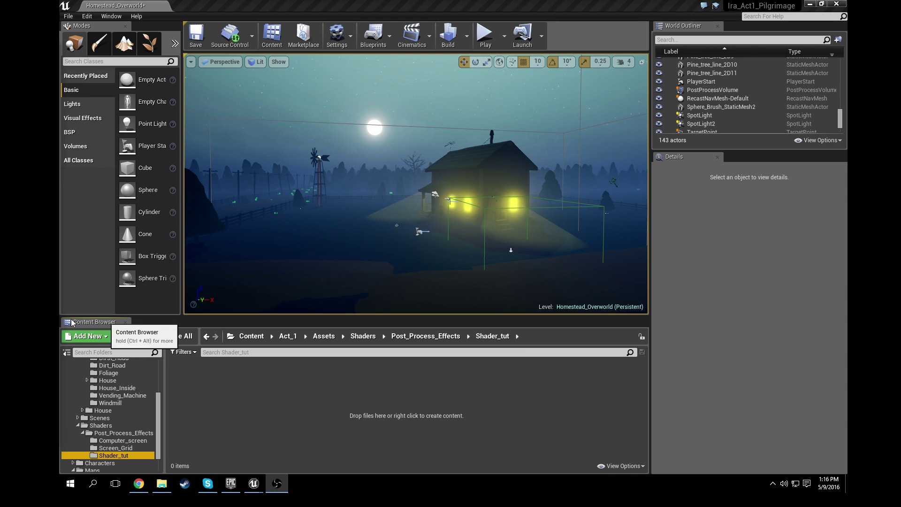
Step: Create a new material named Pixelate in the Shader_tut folder
right_click(231, 403)
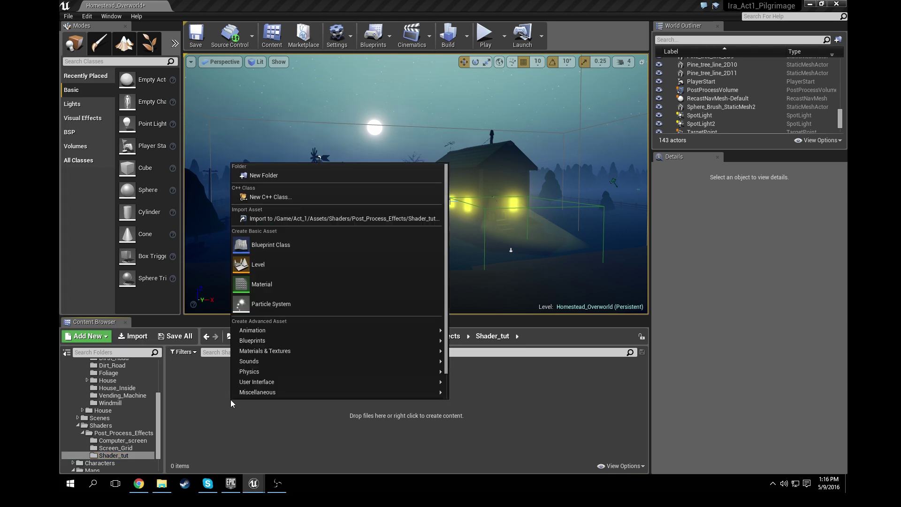
left_click(260, 286)
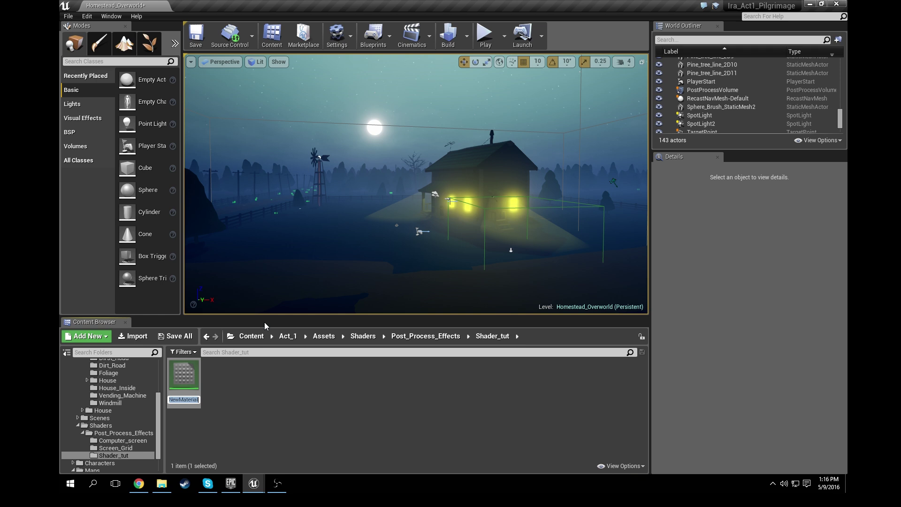
type("Piel")
key("BackSpace")
key("BackSpace")
type("xelate")
key("Return")
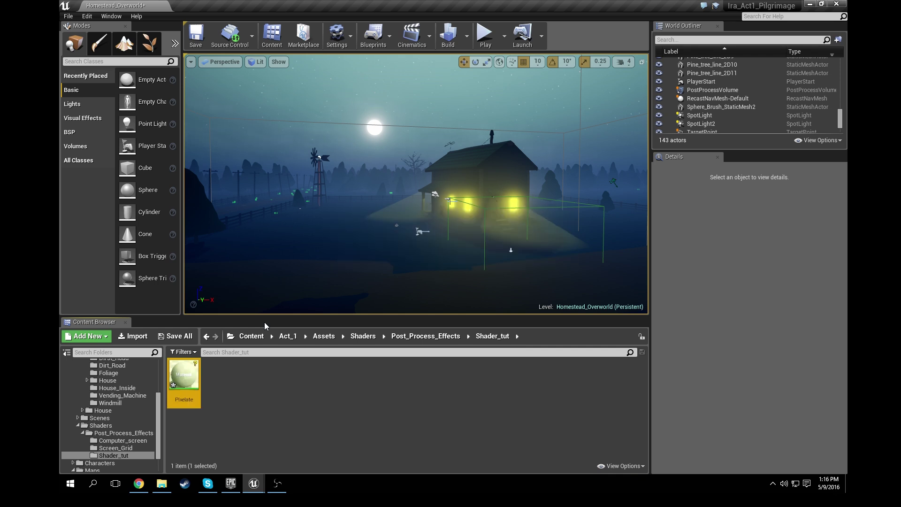
Step: Open the Pixelate material and dock its editor alongside the Homestead_Overworld level editor
double_click(187, 383)
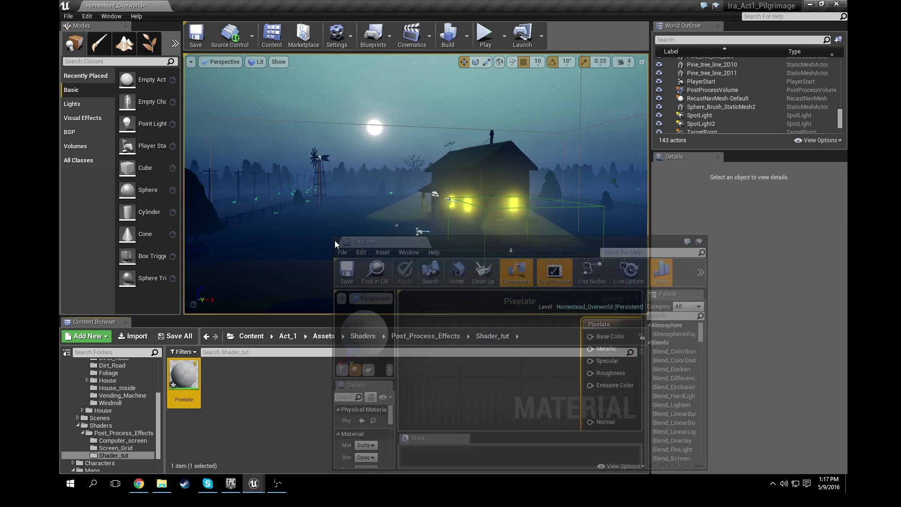
left_click_drag(334, 241, 234, 5)
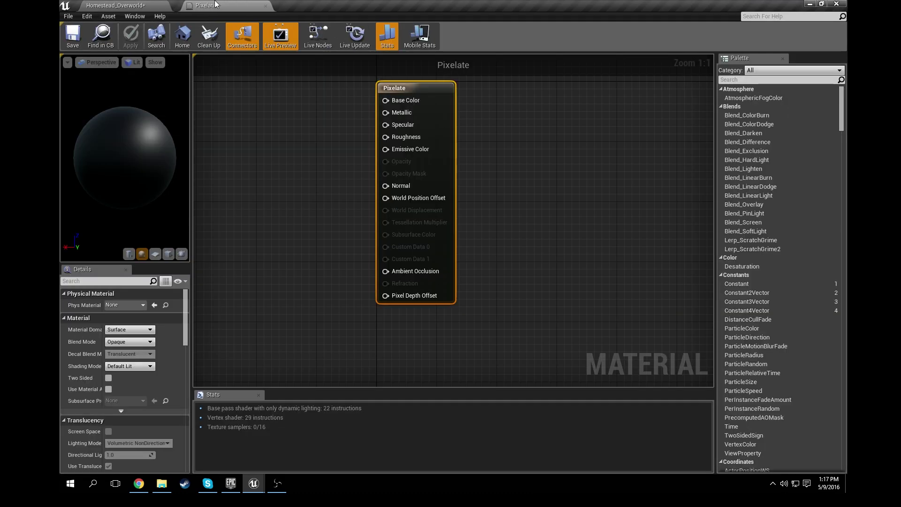
left_click(105, 4)
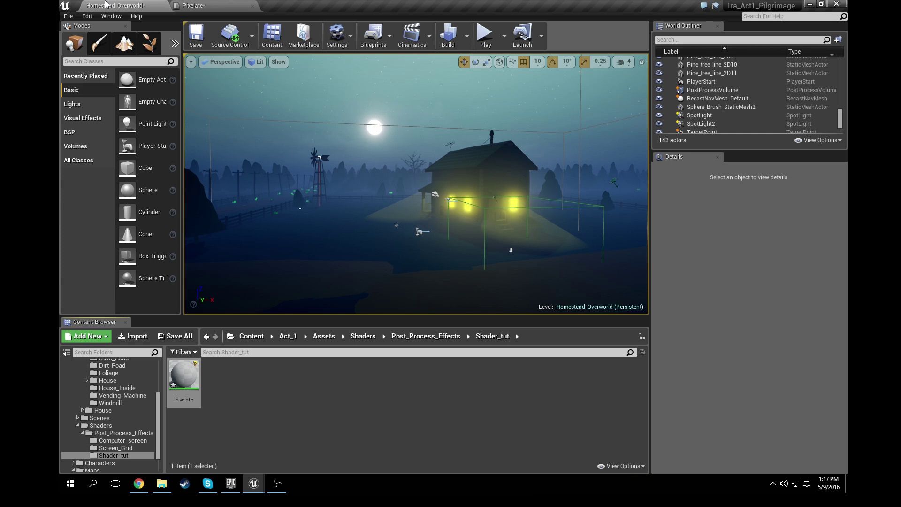
left_click(193, 5)
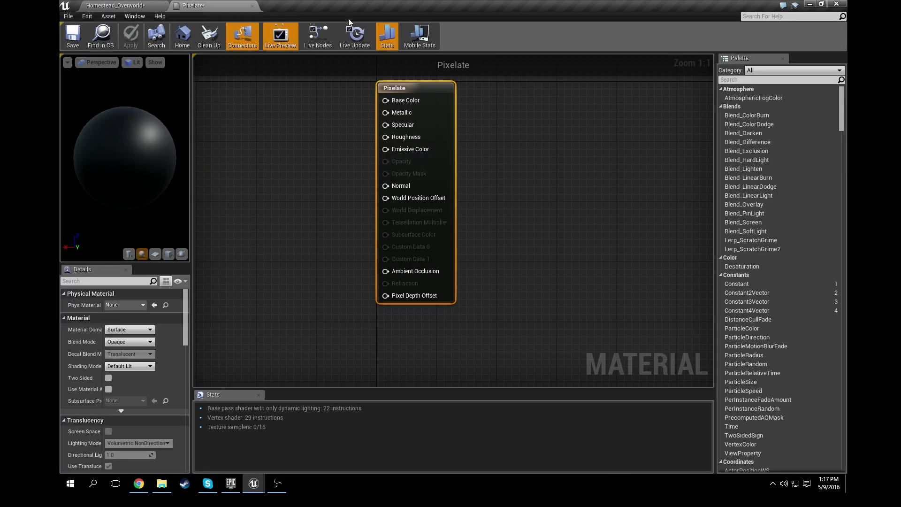
Step: Set the Pixelate material's domain to Post Process
right_click_drag(278, 215, 526, 213)
scroll(499, 218, "down", 2)
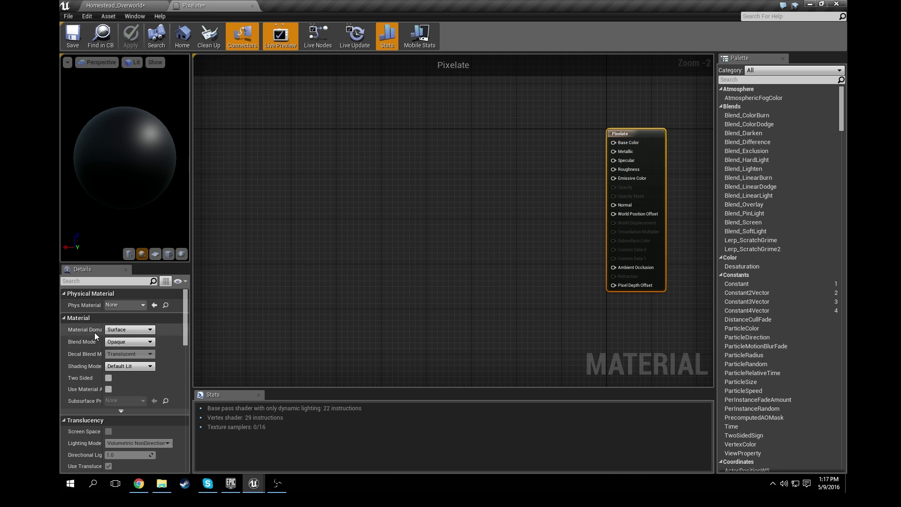
mouse_move(91, 334)
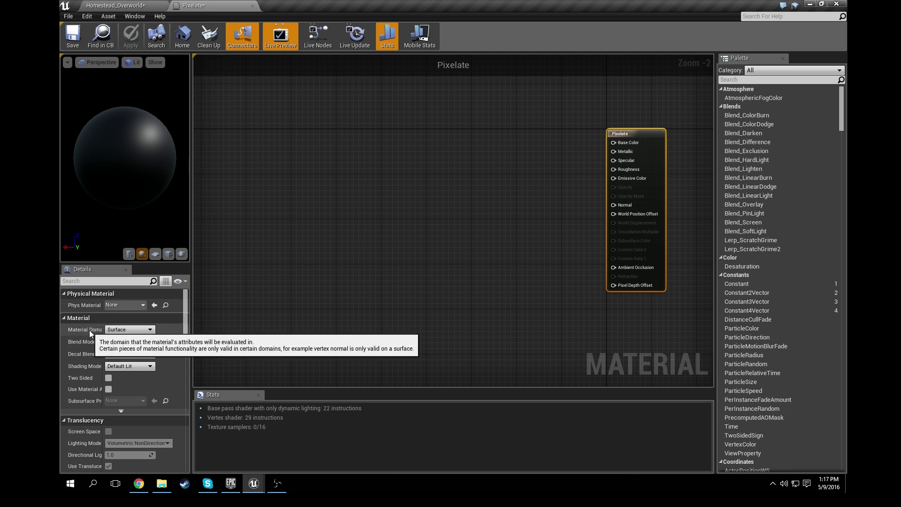
left_click(133, 330)
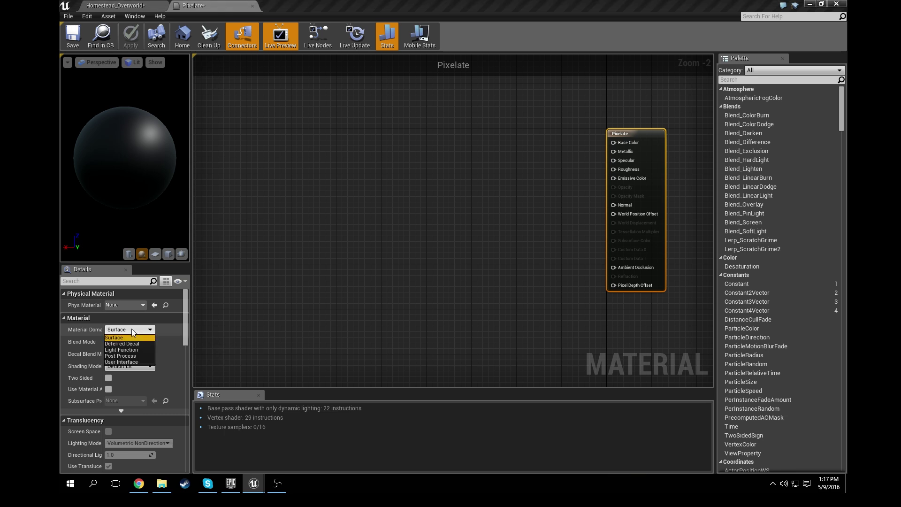
left_click(129, 355)
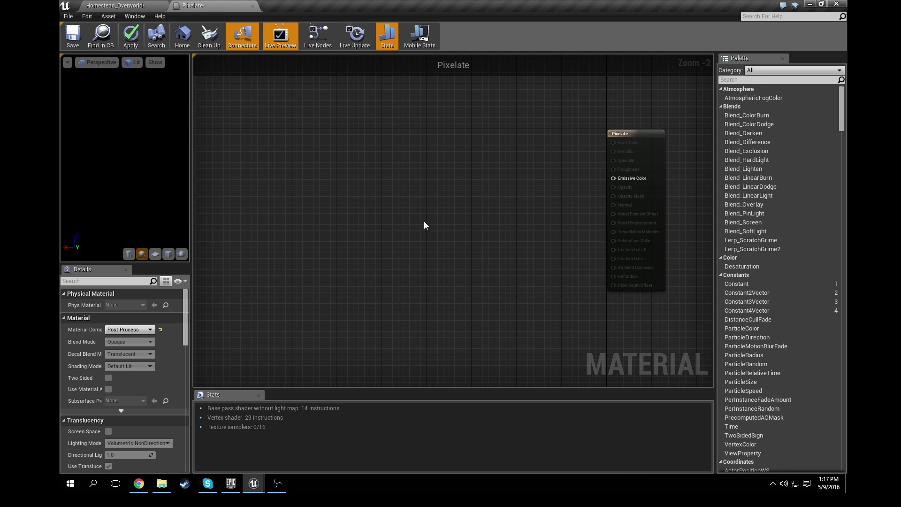
Step: Add a ScreenPosition node to the material graph, well to the left of the Pixelate output node
right_click_drag(424, 226, 466, 242)
scroll(451, 239, "down", 1)
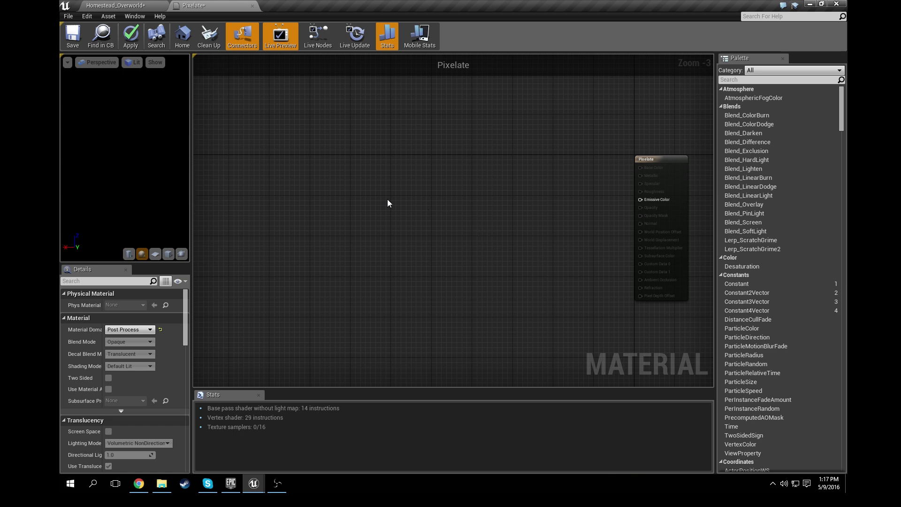
right_click(247, 159)
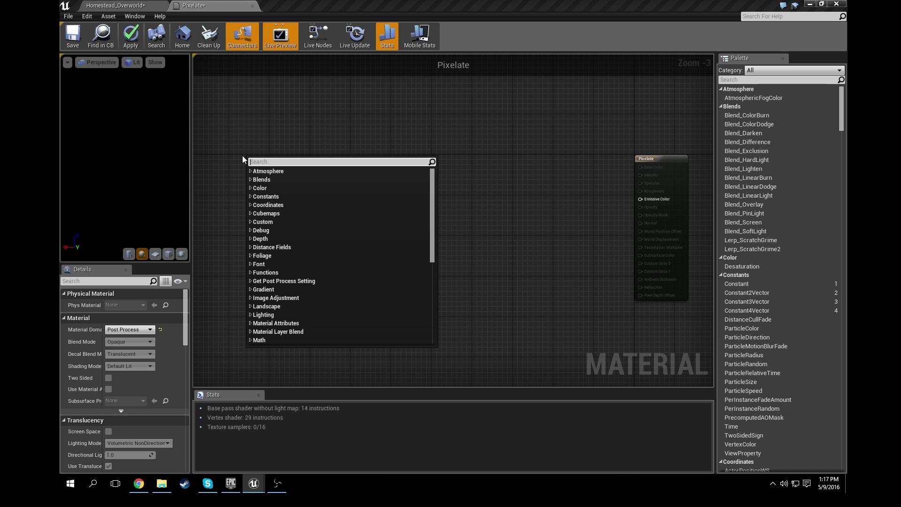
type("screen")
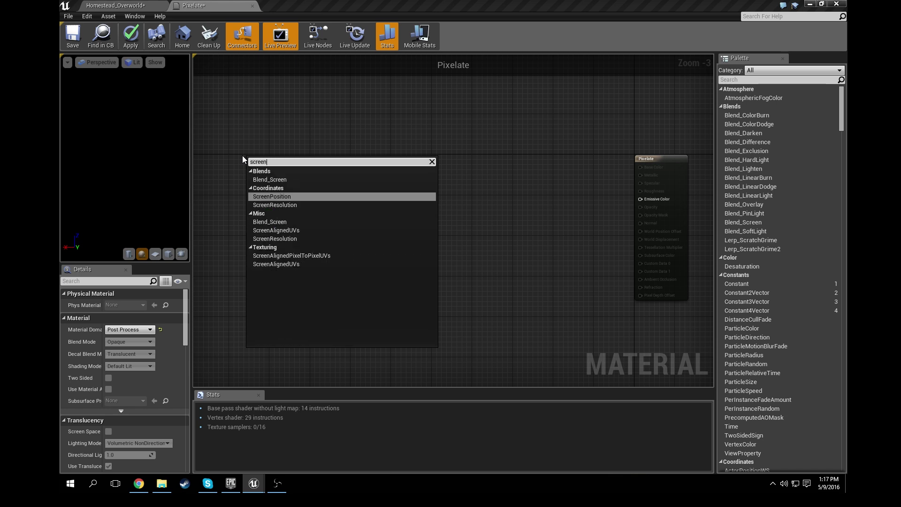
left_click(271, 197)
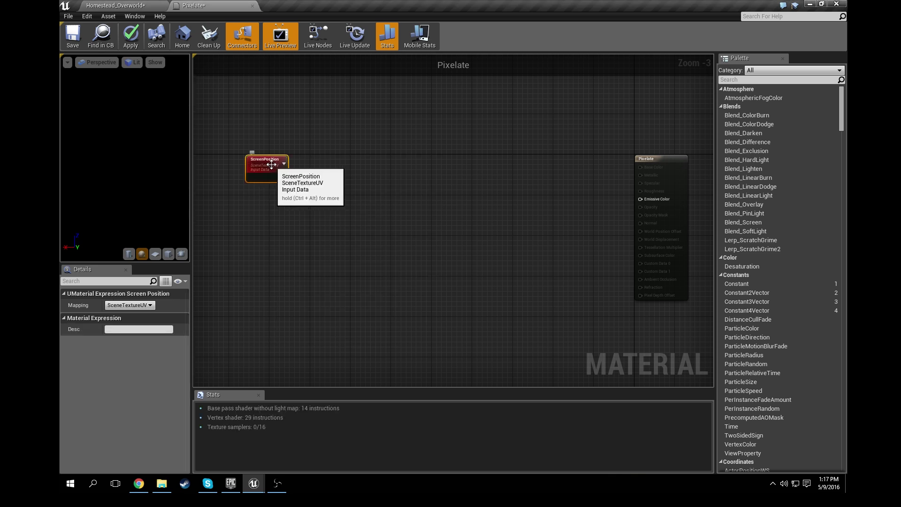
Step: Add a ComponentMask node for the R and G channels beside ScreenPosition and feed ScreenPosition's output into it
right_click(311, 169)
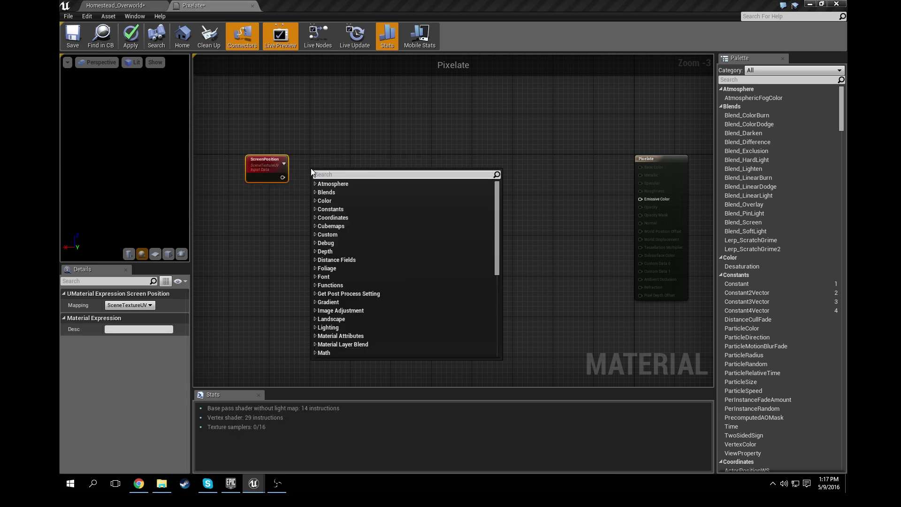
type("mask")
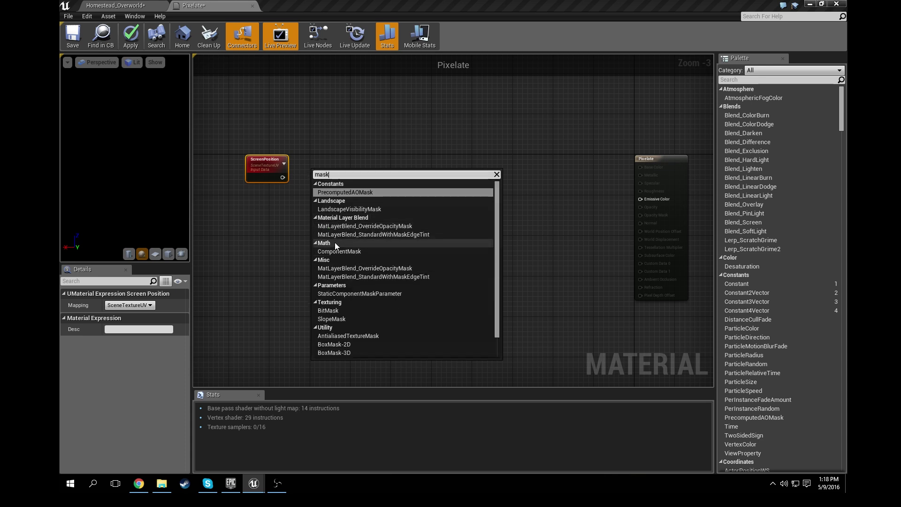
left_click(336, 252)
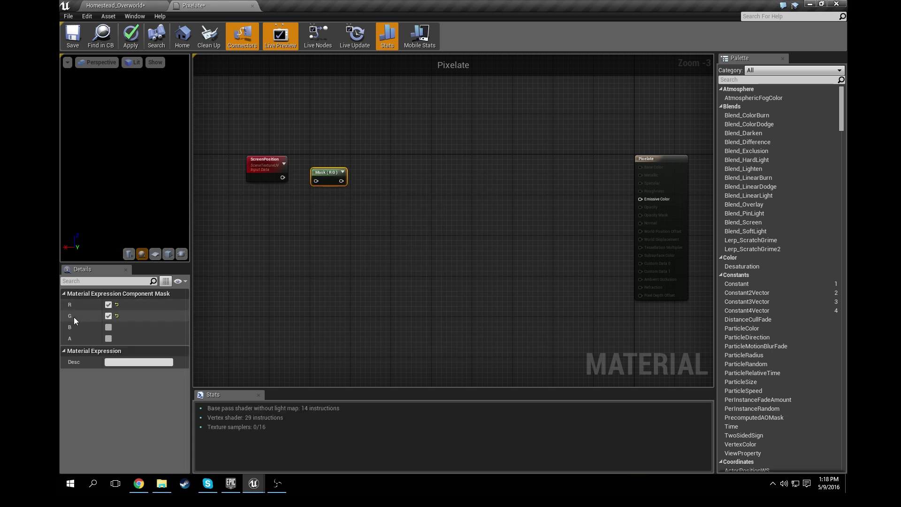
mouse_move(326, 173)
left_mouse_down()
mouse_move(299, 178)
mouse_move(309, 177)
left_mouse_up()
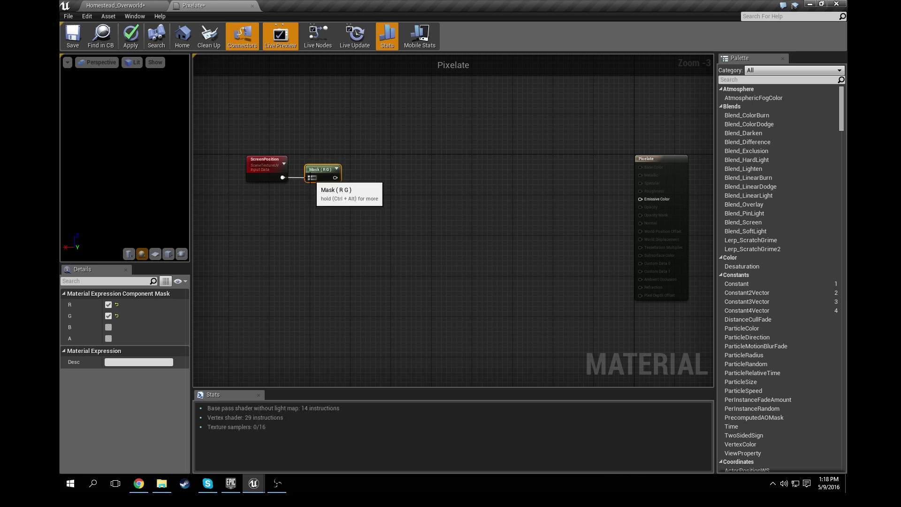
Step: Add a Multiply node after the R G mask and connect the mask's output to its A input
right_click_drag(395, 183, 431, 181)
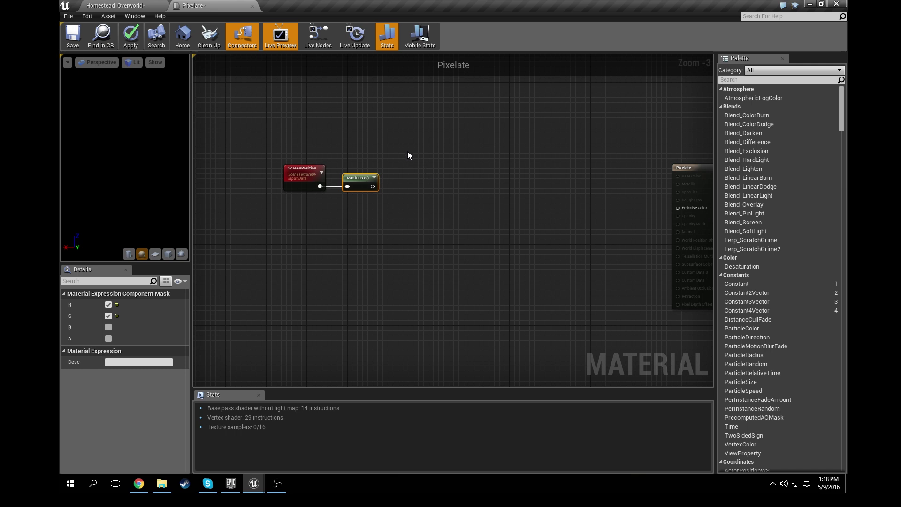
left_click(406, 185)
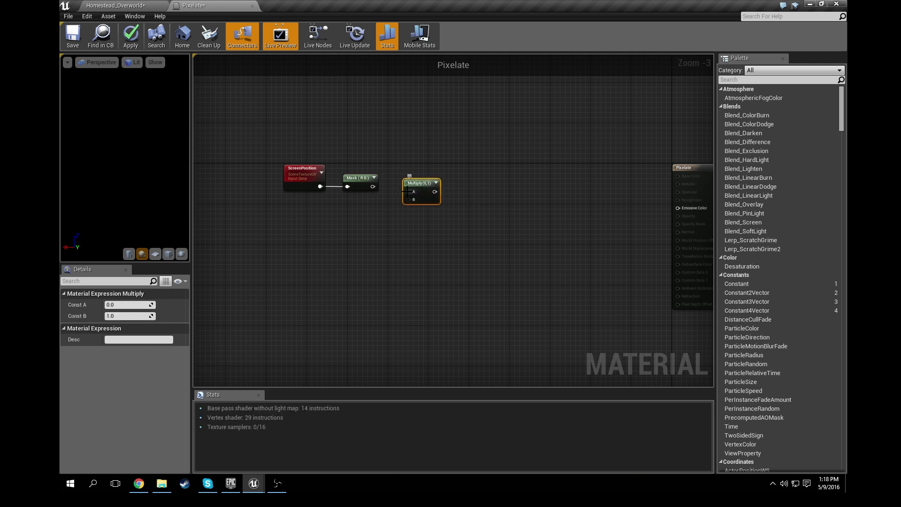
left_click_drag(407, 191, 371, 188)
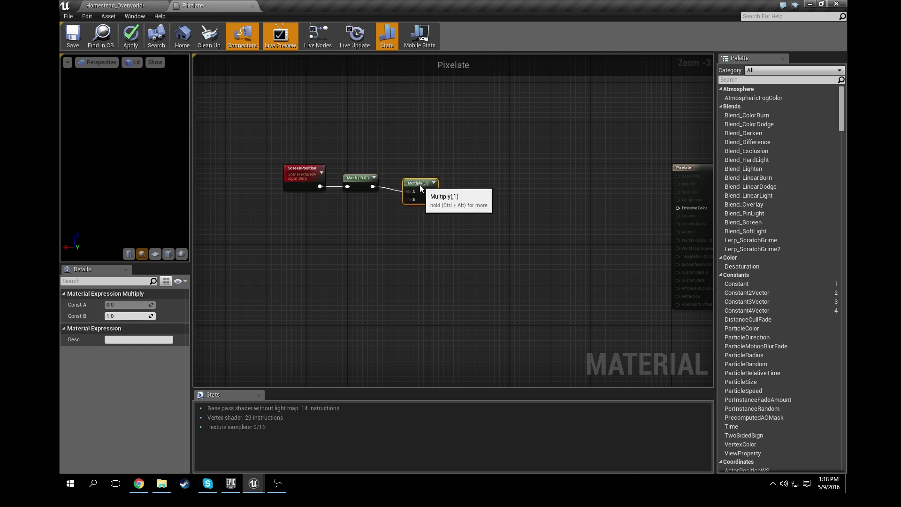
right_click_drag(365, 247, 405, 219)
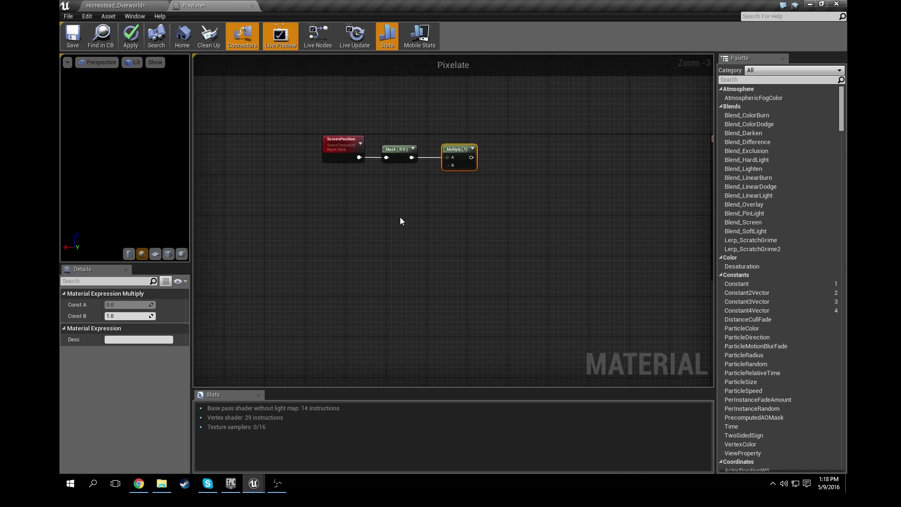
left_click(357, 218)
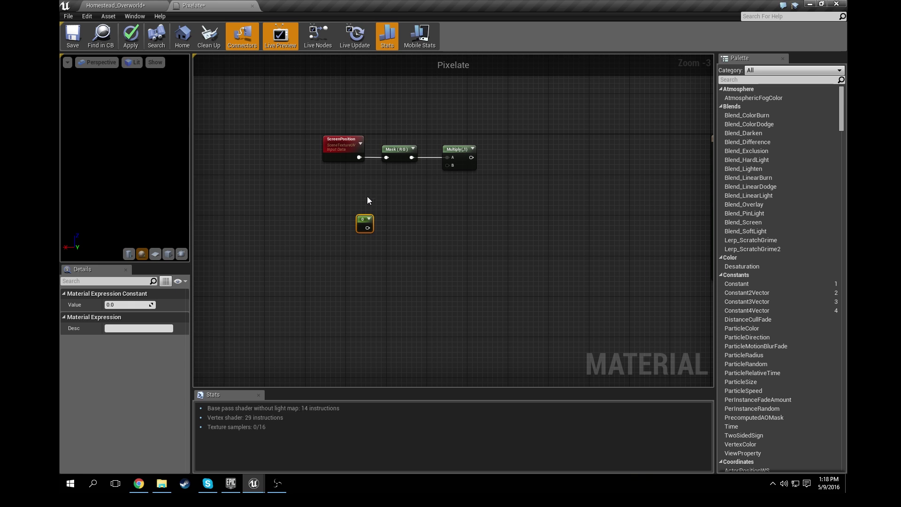
right_click(364, 219)
left_click(388, 222)
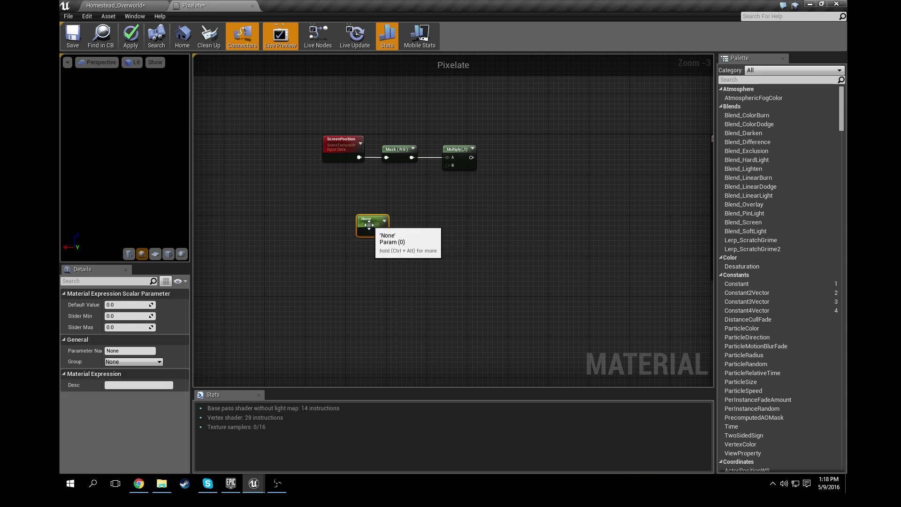
key("Delete")
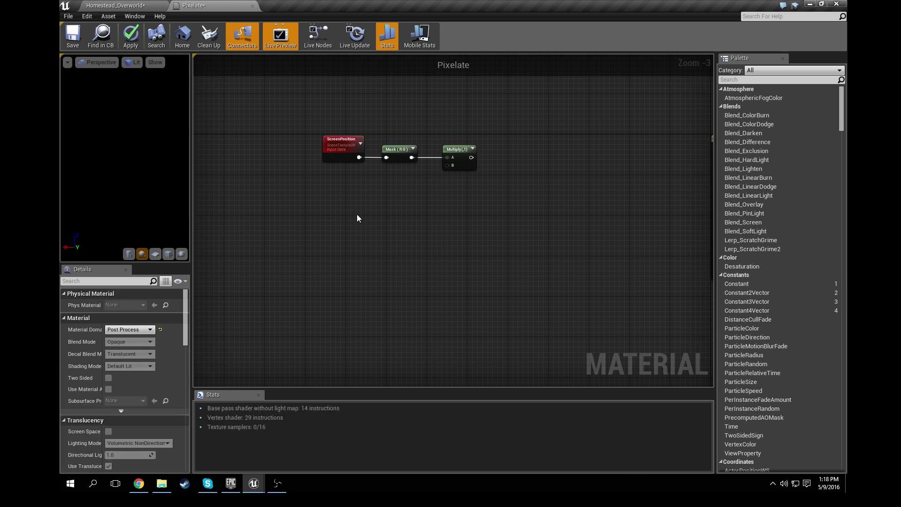
Step: Add a scalar parameter below the ScreenPosition node and set its default value to 300
key("ctrl+z")
left_click(347, 225)
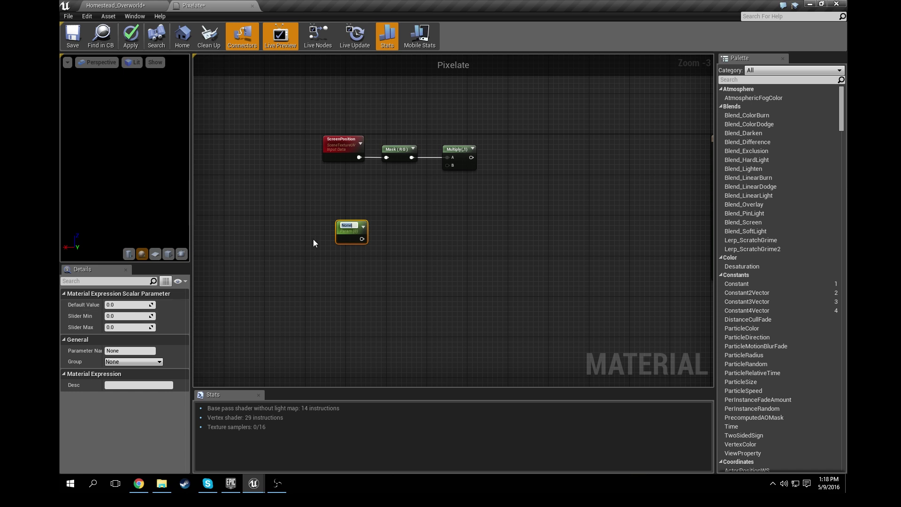
left_click(125, 304)
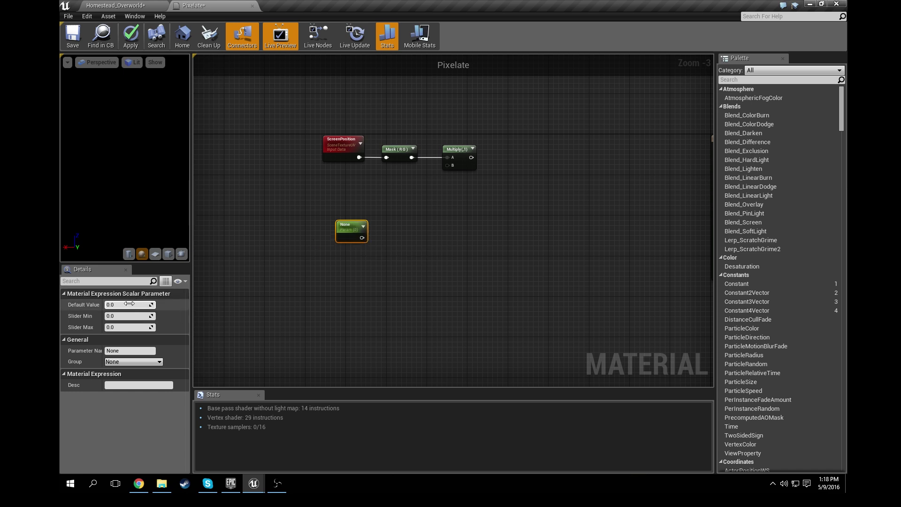
type("300")
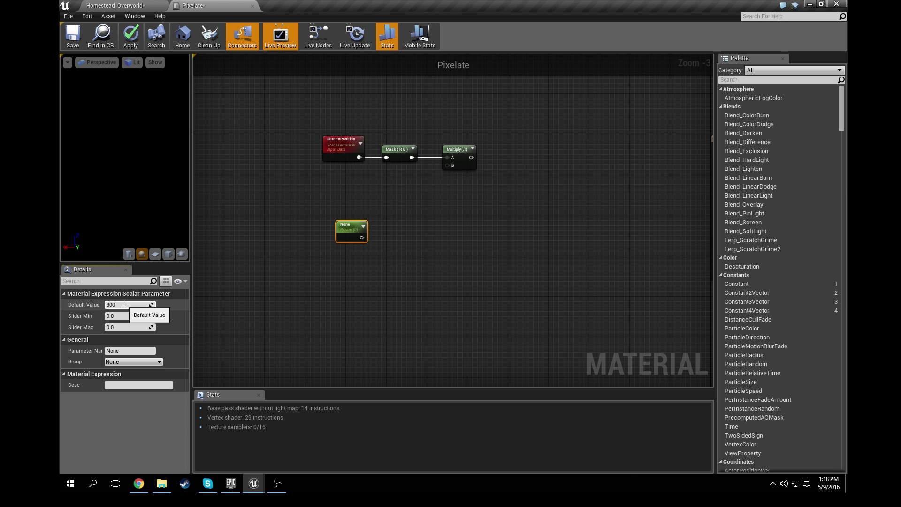
Step: Name the scalar parameter Pixelate Amount and shift its node slightly down and to the left
left_click(132, 351)
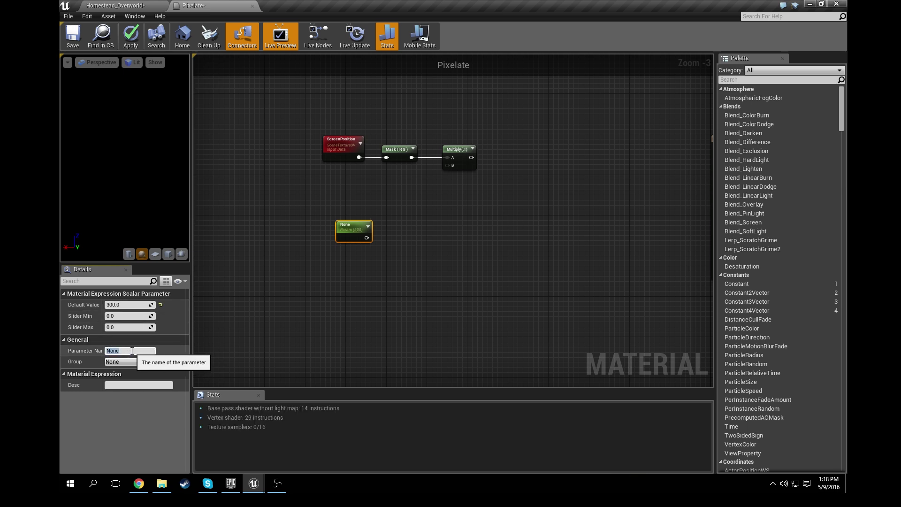
type("P")
type("ixelation")
key("BackSpace")
key("BackSpace")
key("ctrl+a")
key("ctrl+v")
key("ctrl+a")
key("BackSpace")
type("Pixelate Amount")
key("Return")
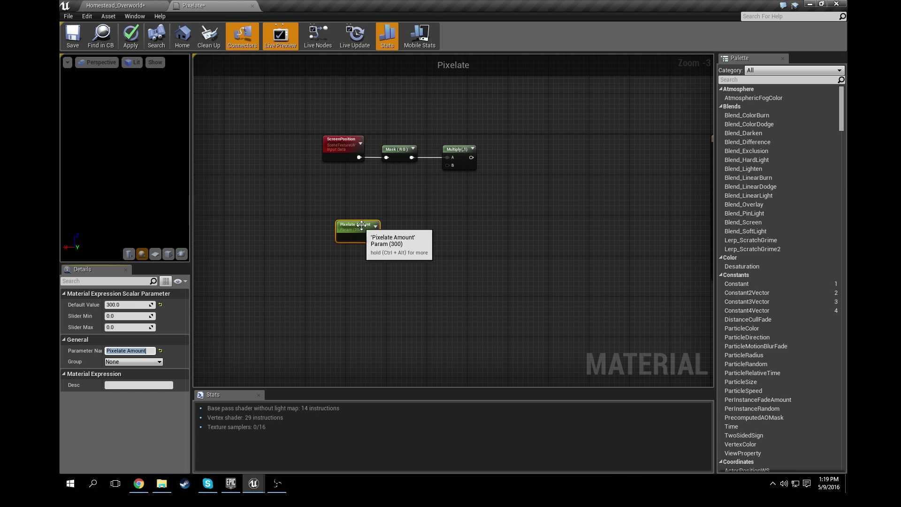
left_click_drag(364, 224, 334, 234)
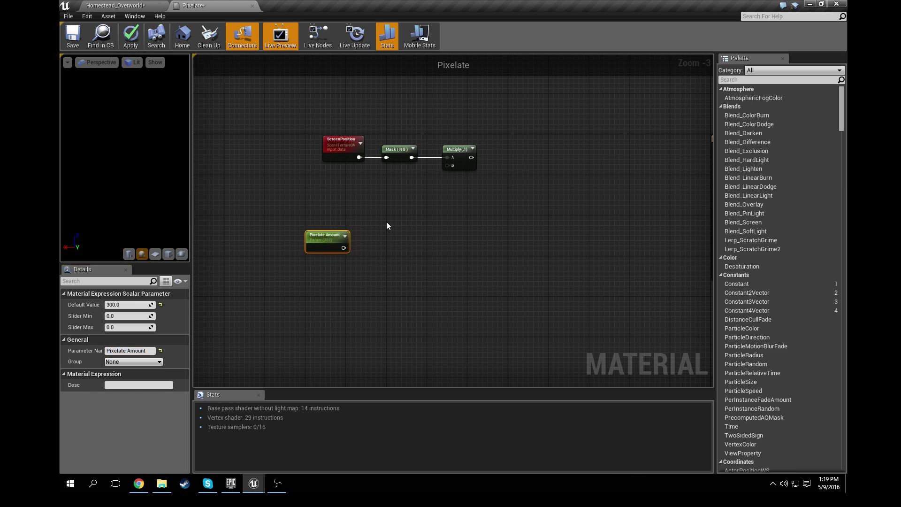
Step: Add a Floor node and wire Pixelate Amount through it into the Multiply node's B input
right_click(381, 235)
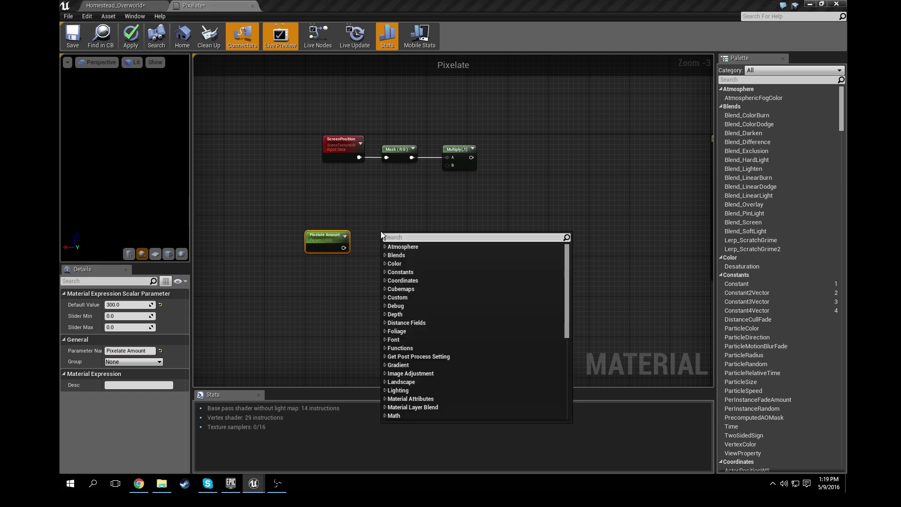
type("floor")
key("Return")
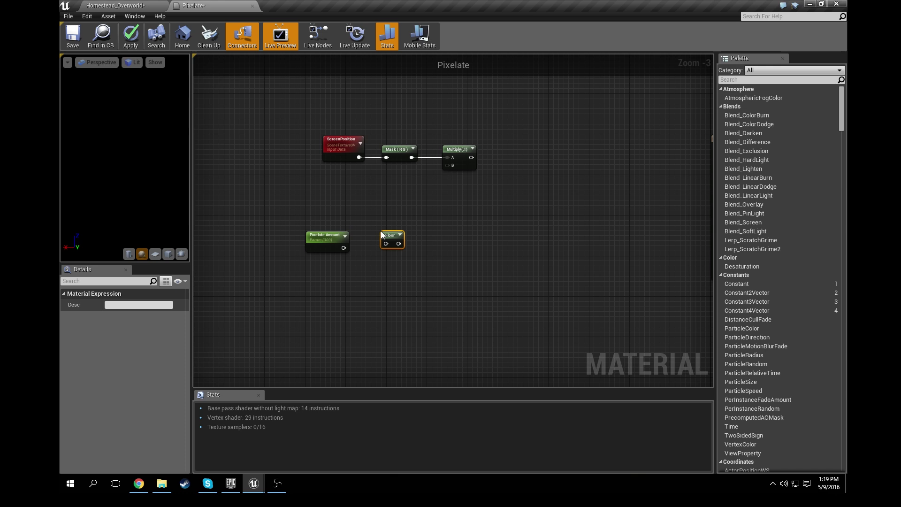
left_click_drag(382, 235, 445, 168)
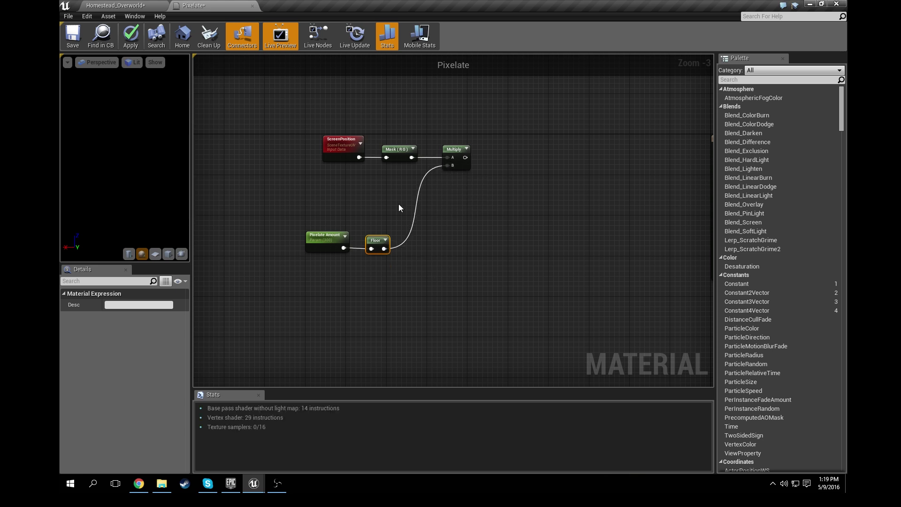
Step: Move the Pixelate Amount and Floor nodes together up to just beneath the ScreenPosition and mask nodes
left_click(326, 237, "ctrl")
left_click_drag(372, 241, 396, 189)
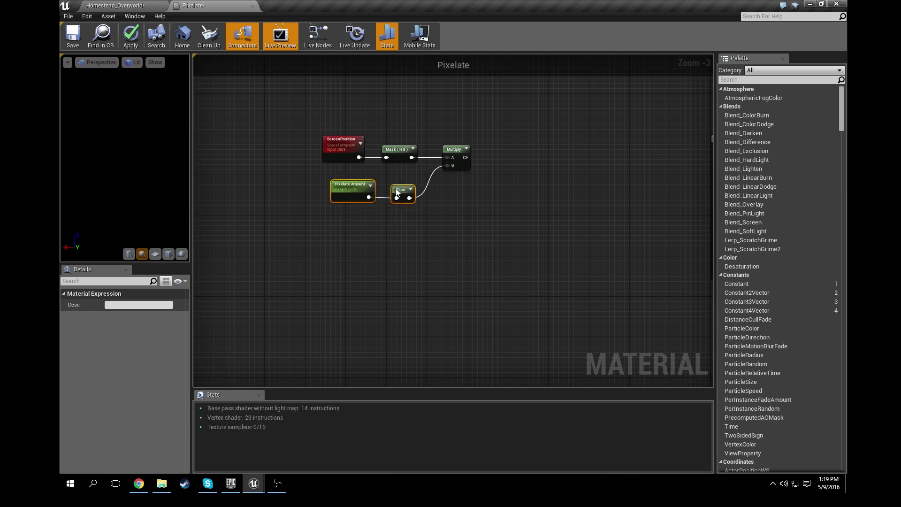
scroll(404, 255, "up", 2)
right_click_drag(474, 194, 399, 263)
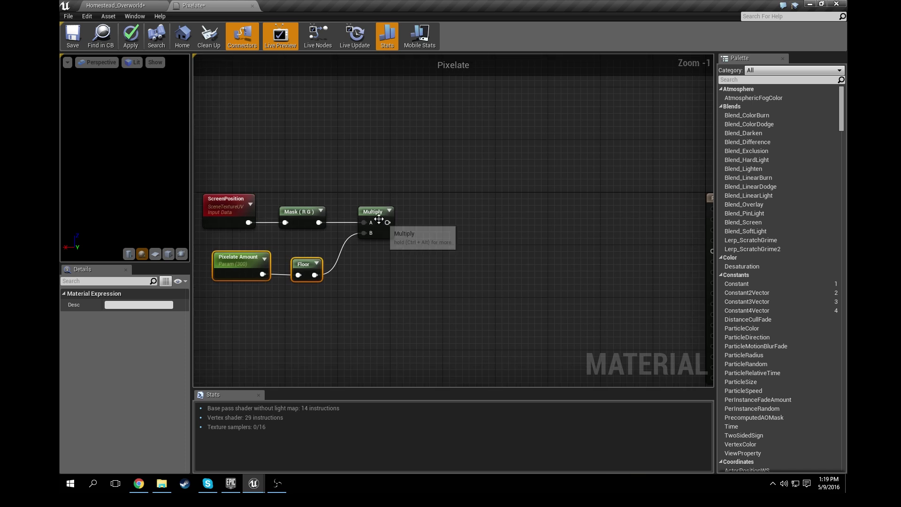
left_click(430, 227)
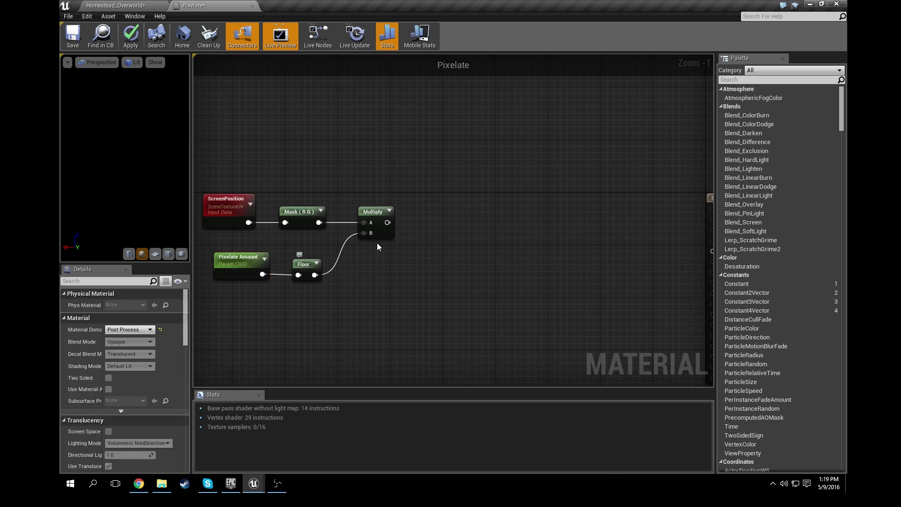
Step: Duplicate the Floor node after the Multiply node and connect Multiply's output to the copy's input
left_click(304, 265)
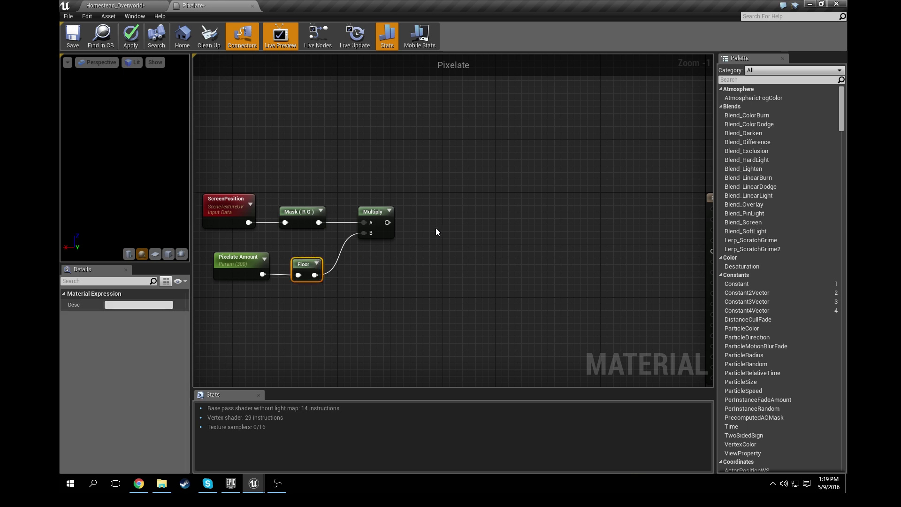
key("ctrl+c")
key("ctrl+v")
left_click_drag(387, 223, 432, 226)
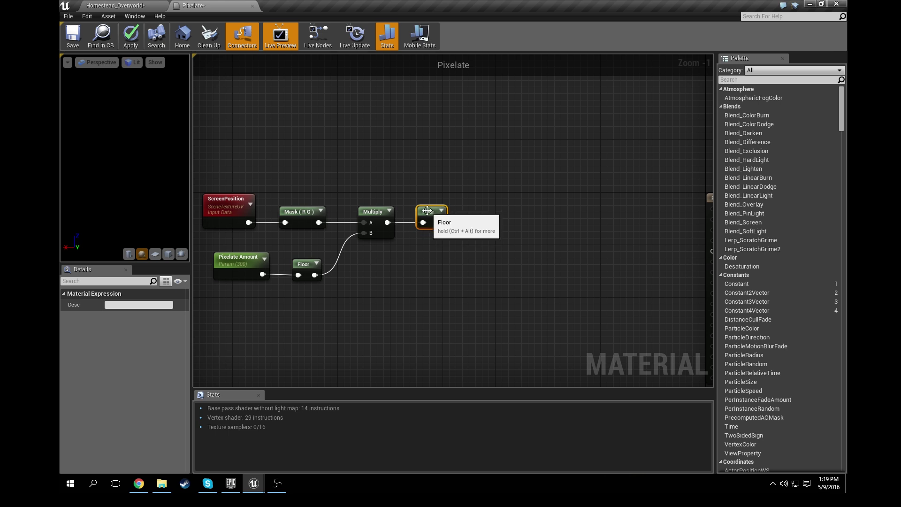
right_click_drag(432, 227, 431, 186)
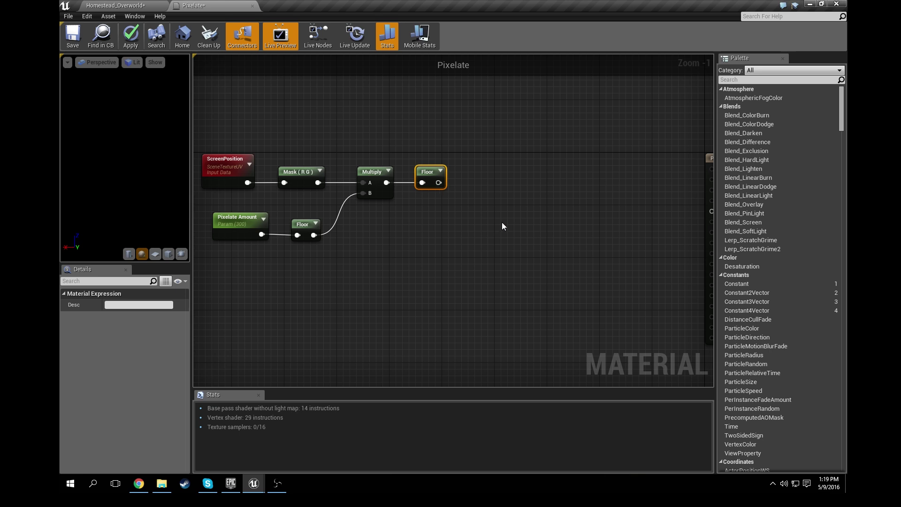
Step: Add a Divide node, wiring the Floor after Multiply into A and the Pixelate Amount's Floor into B
right_click(488, 219)
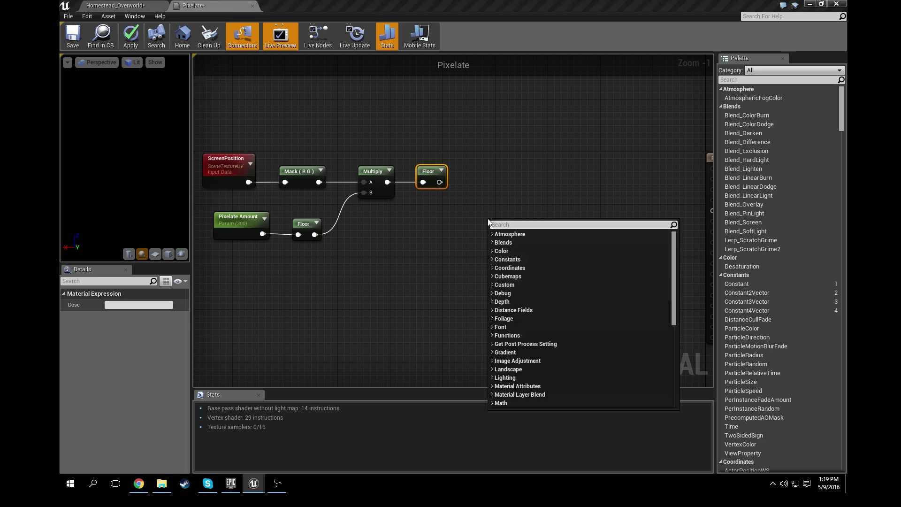
type("divide")
key("Return")
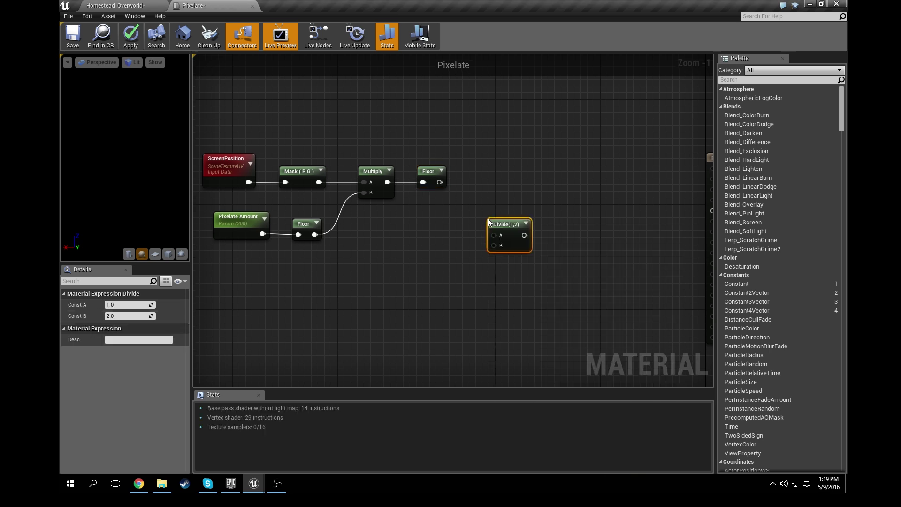
left_click_drag(497, 224, 491, 204)
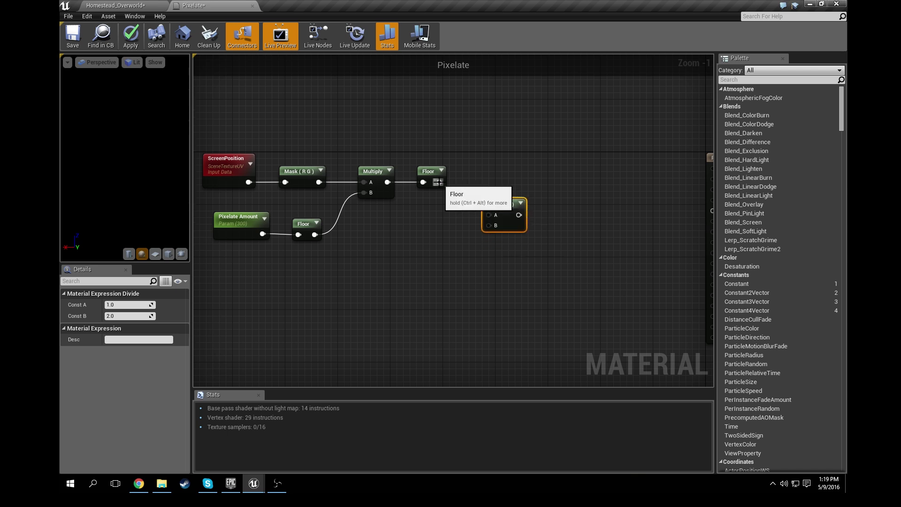
left_click_drag(439, 182, 489, 213)
left_click_drag(315, 235, 487, 226)
right_click_drag(548, 215, 519, 227)
scroll(495, 224, "down", 1)
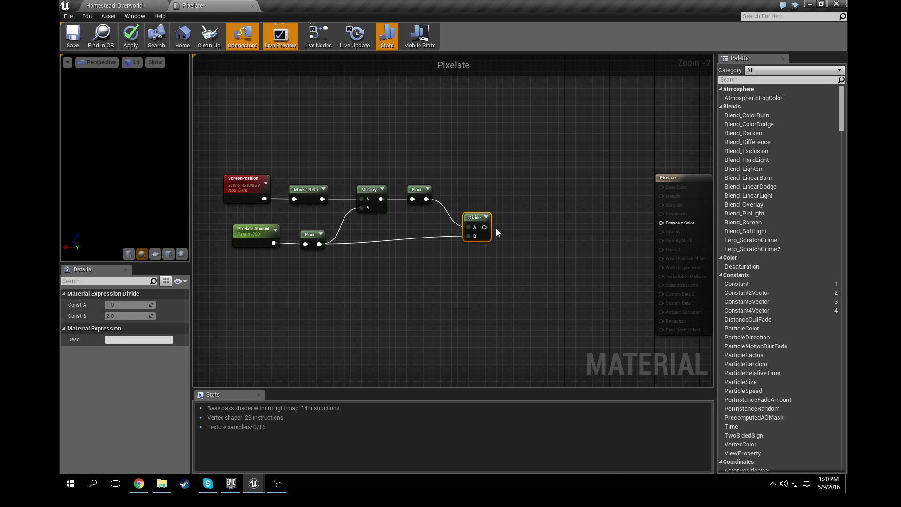
Step: Add a SceneTexture node between Divide and the material node, and connect Divide's output to its UVs input
right_click_drag(531, 223, 482, 208)
scroll(505, 213, "up", 1)
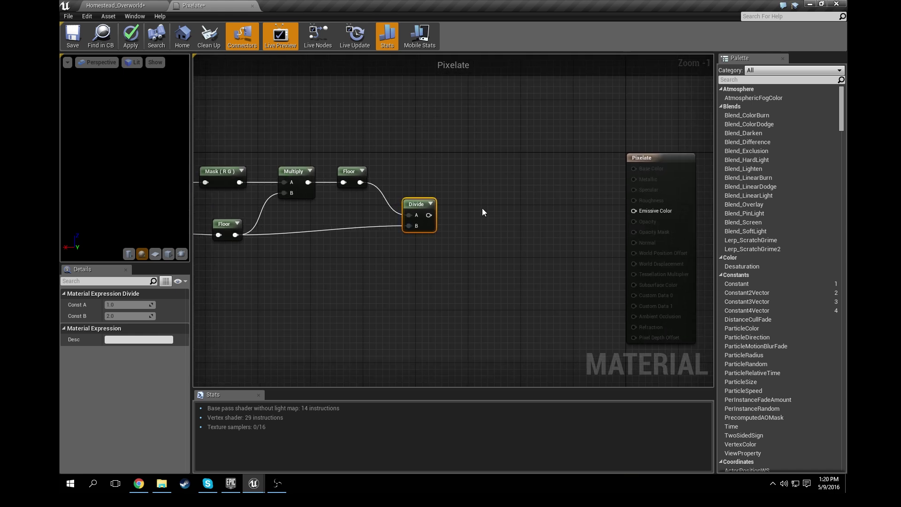
right_click(486, 208)
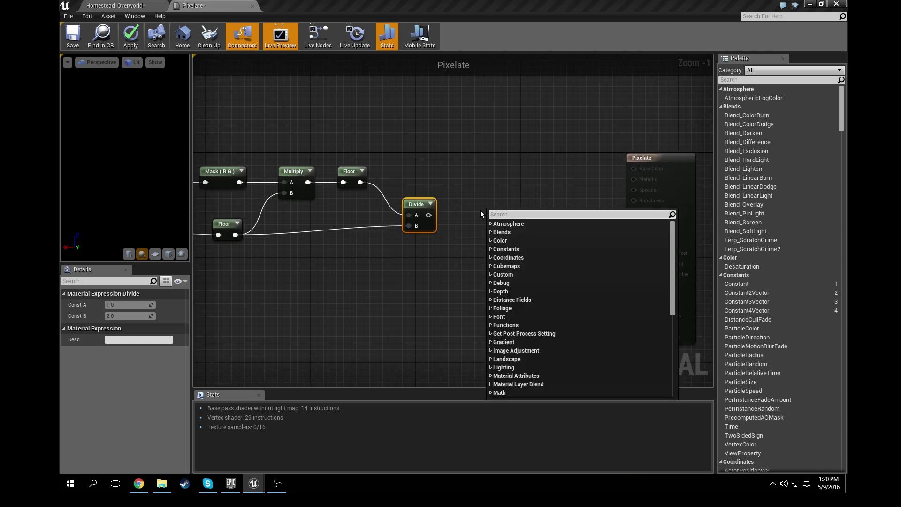
type("scene text")
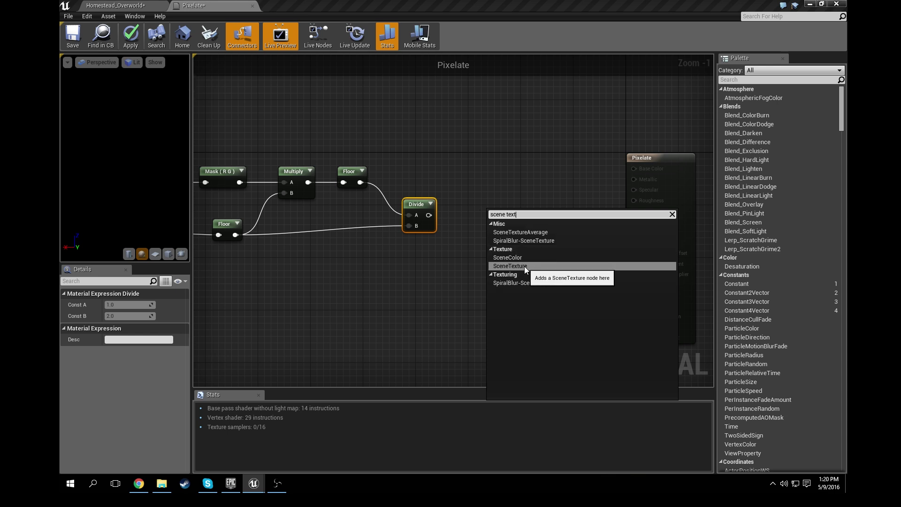
left_click(524, 266)
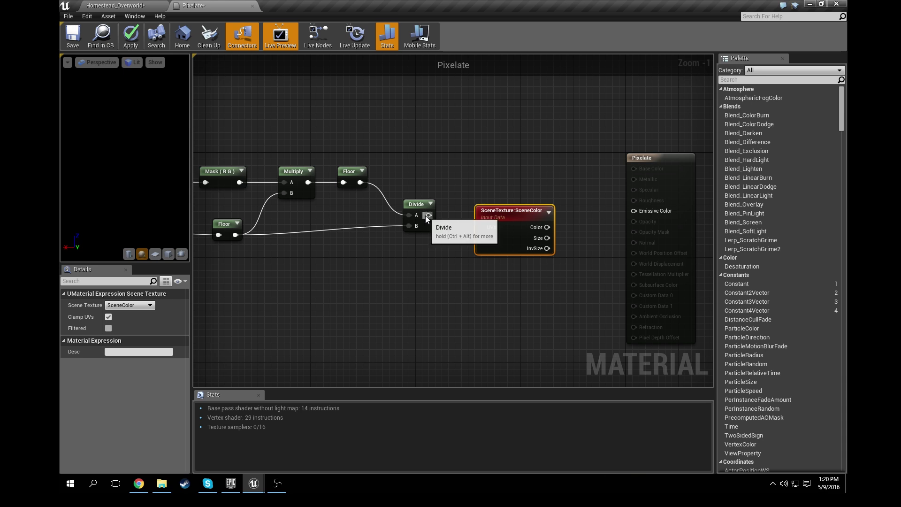
left_click_drag(428, 215, 482, 224)
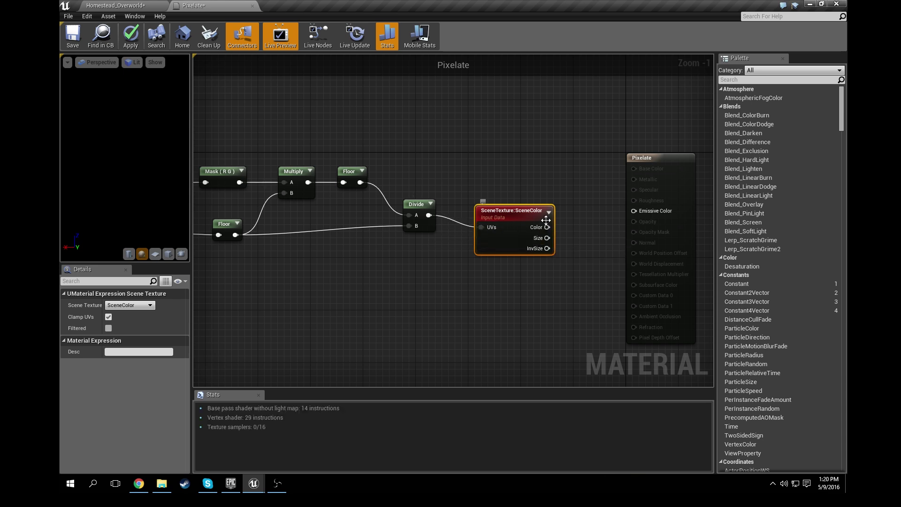
Step: Connect the SceneTexture's Color output to the material's Emissive Color and align the node with Divide's output
left_click_drag(549, 227, 633, 211)
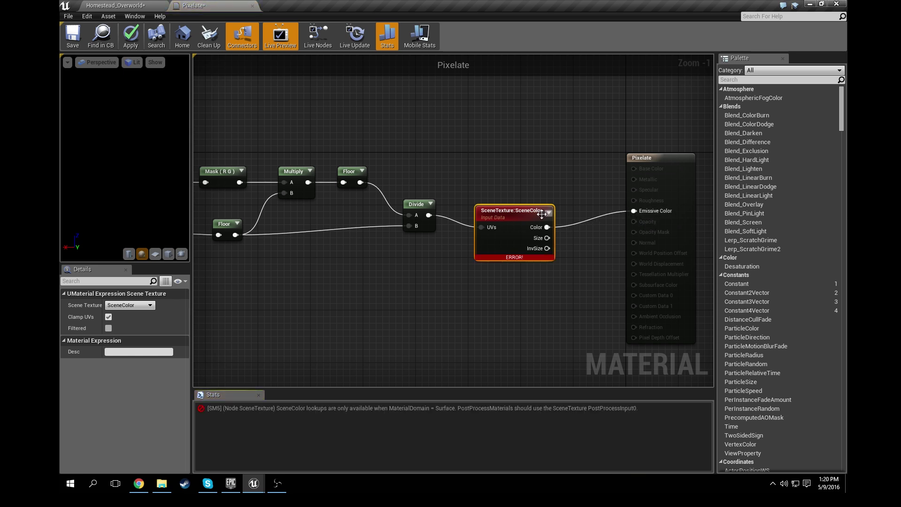
left_click_drag(517, 212, 530, 204)
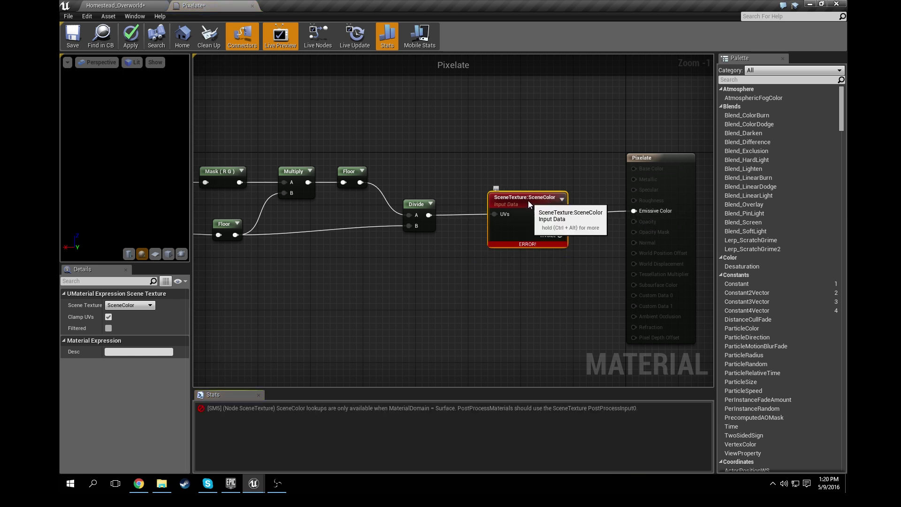
left_click_drag(502, 252, 501, 246)
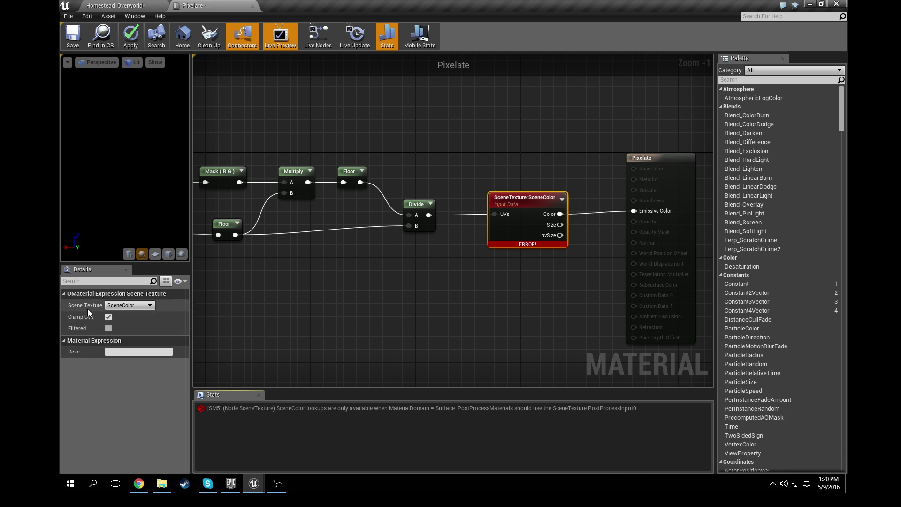
Step: Set the SceneTexture node's scene texture to PostProcessInput0 and save the Pixelate material
left_click(143, 306)
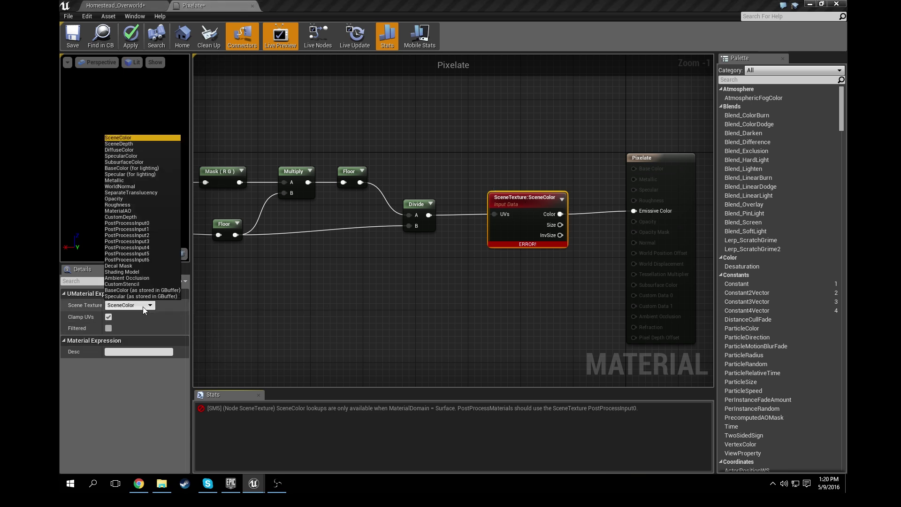
left_click(154, 224)
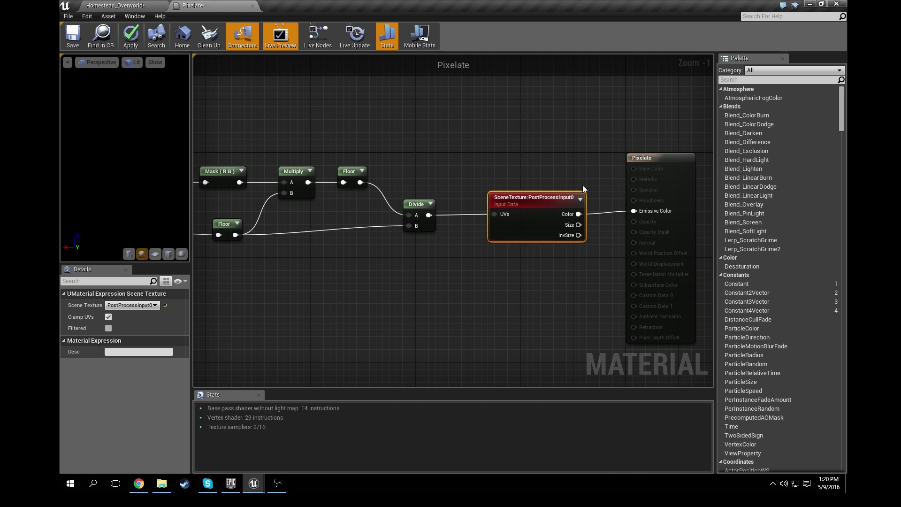
scroll(513, 267, "down", 1)
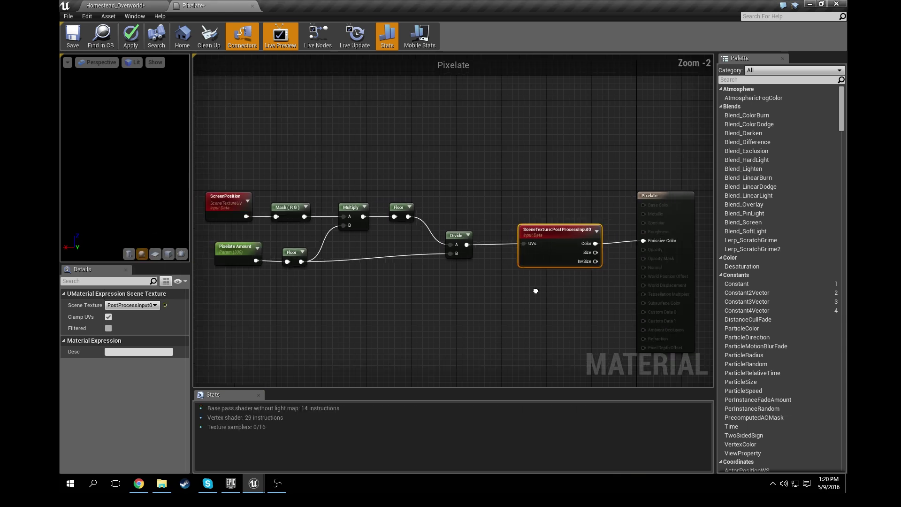
left_click(71, 43)
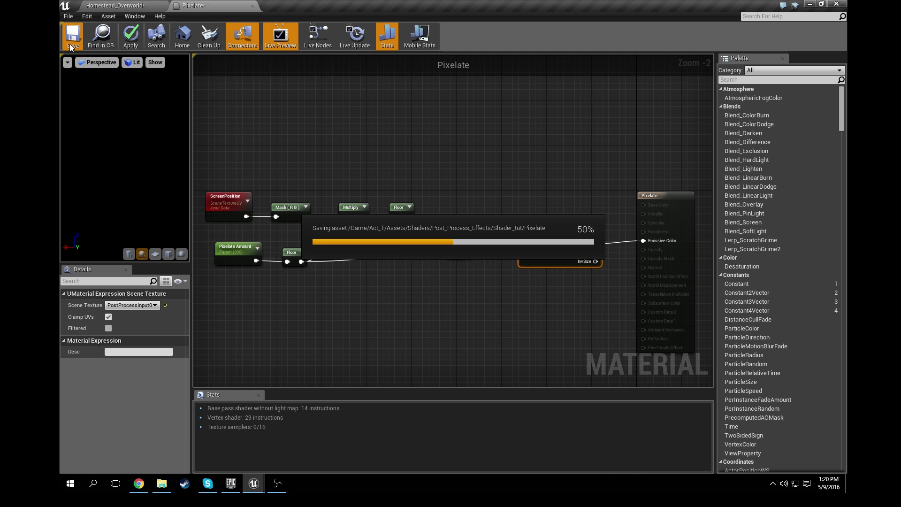
scroll(319, 164, "down", 1)
Step: Return to the Homestead_Overworld level and place a Post Process Volume on the ground in front of the house
left_click(123, 6)
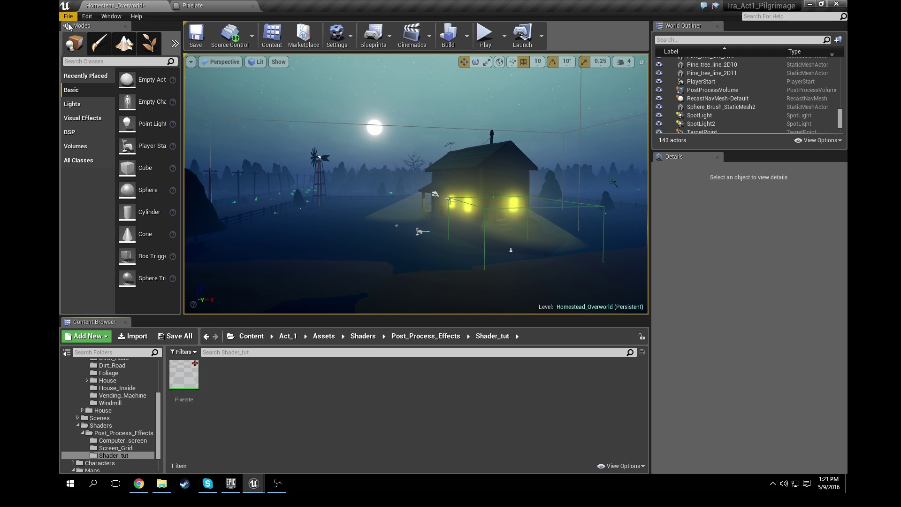
left_click(78, 61)
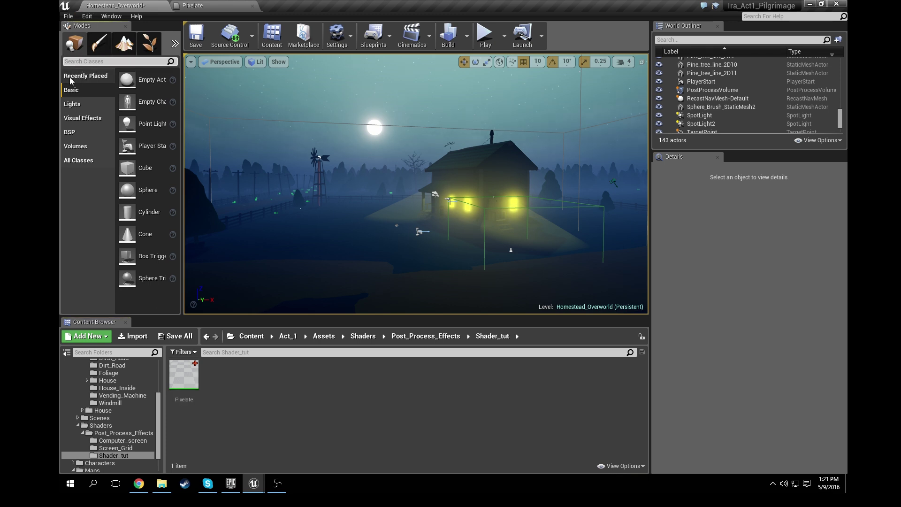
type("post p")
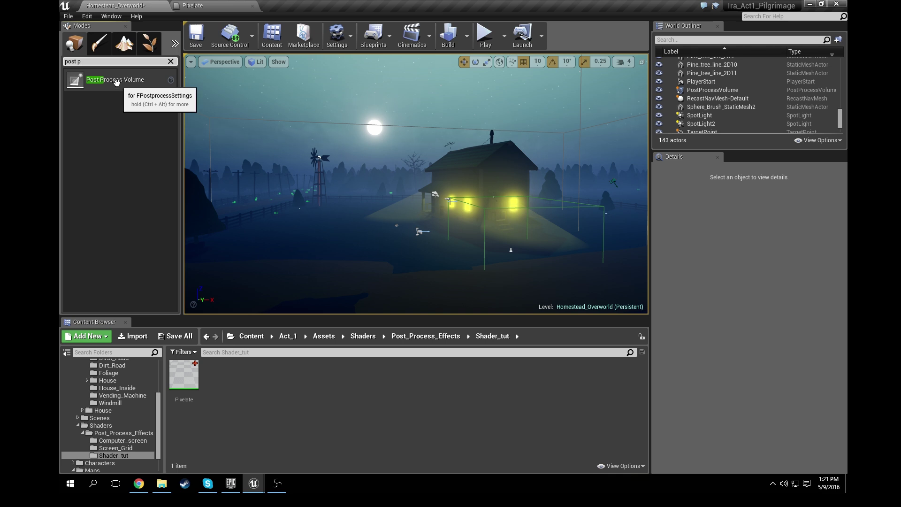
left_click_drag(115, 83, 385, 284)
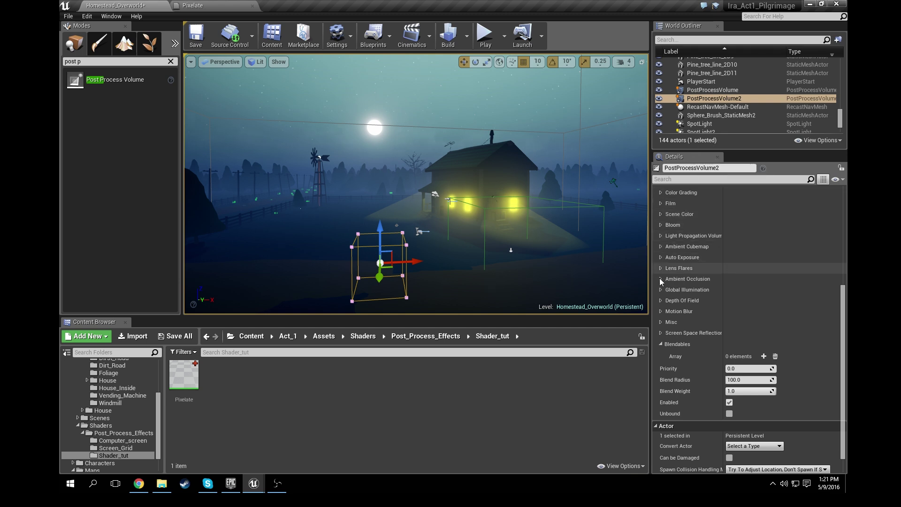
Step: Add one element to the new volume's Blendables array and set its type to Asset reference
scroll(673, 259, "up", 5)
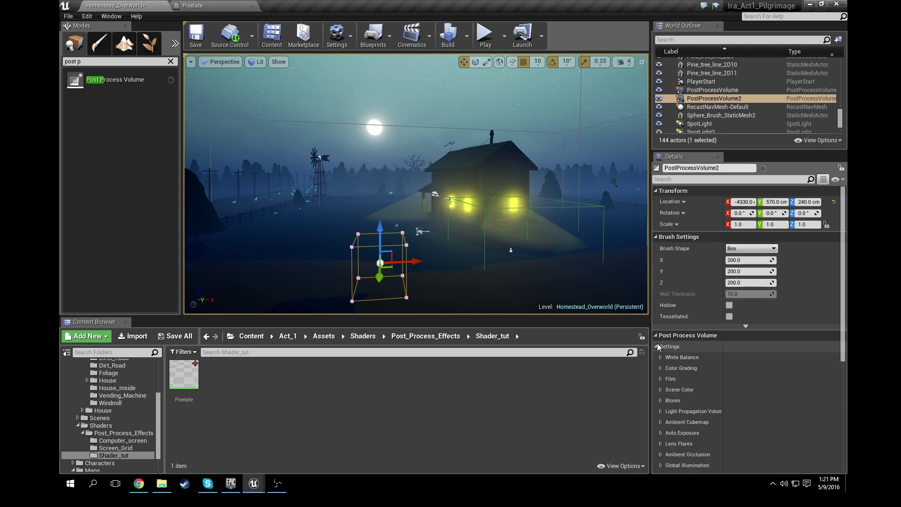
left_click(656, 346)
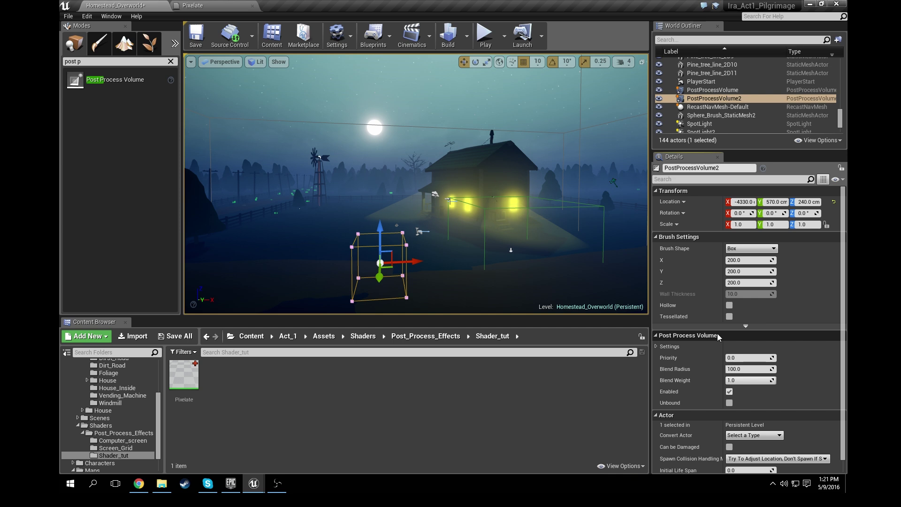
left_click(656, 346)
scroll(659, 351, "down", 5)
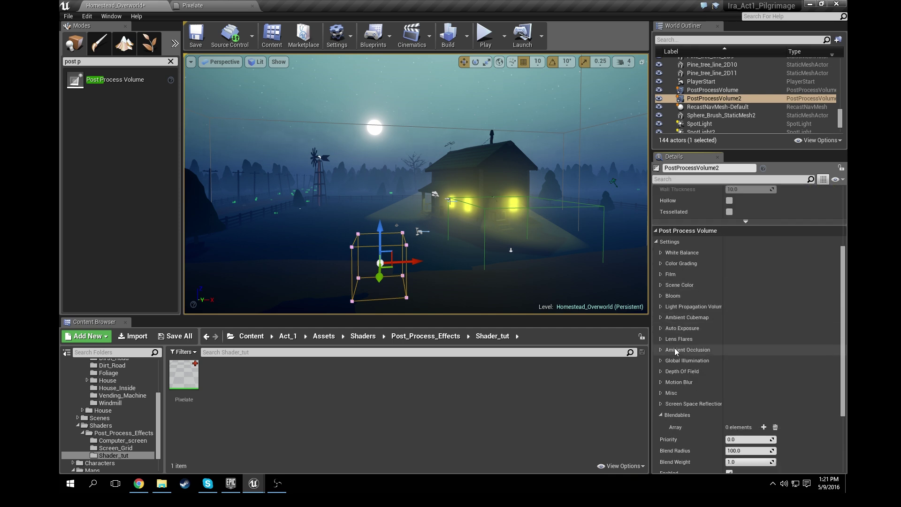
left_click(664, 355)
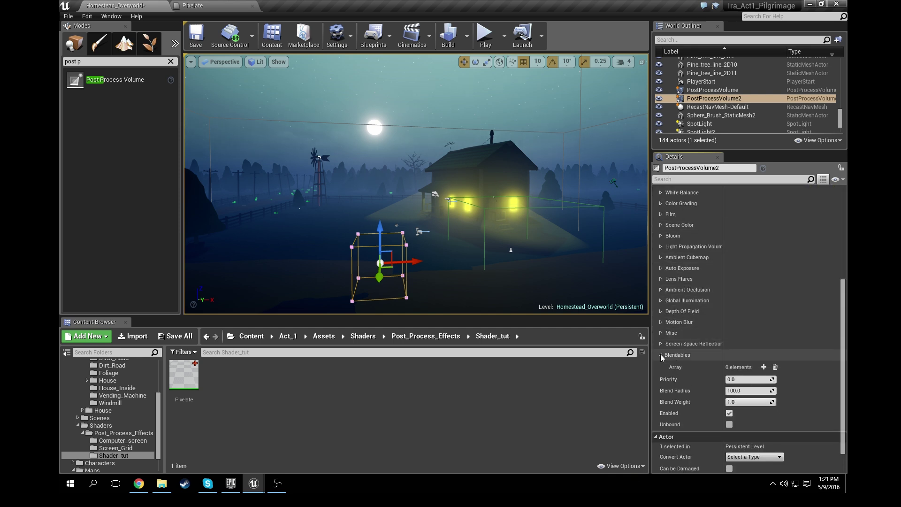
left_click(661, 355)
left_click(661, 355)
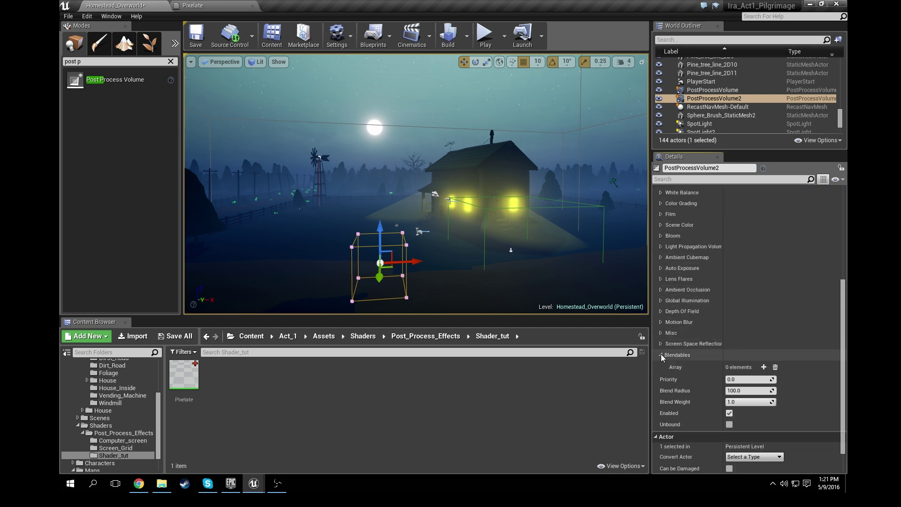
left_click(764, 367)
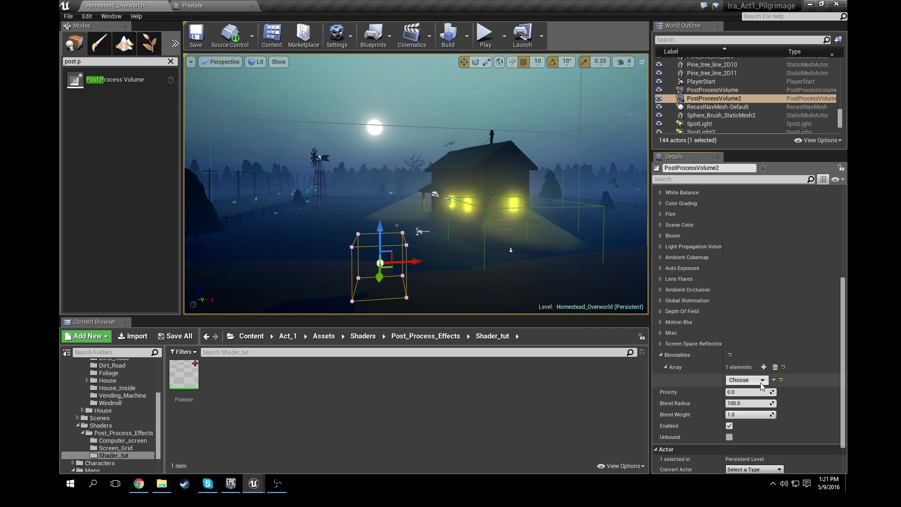
left_click(763, 381)
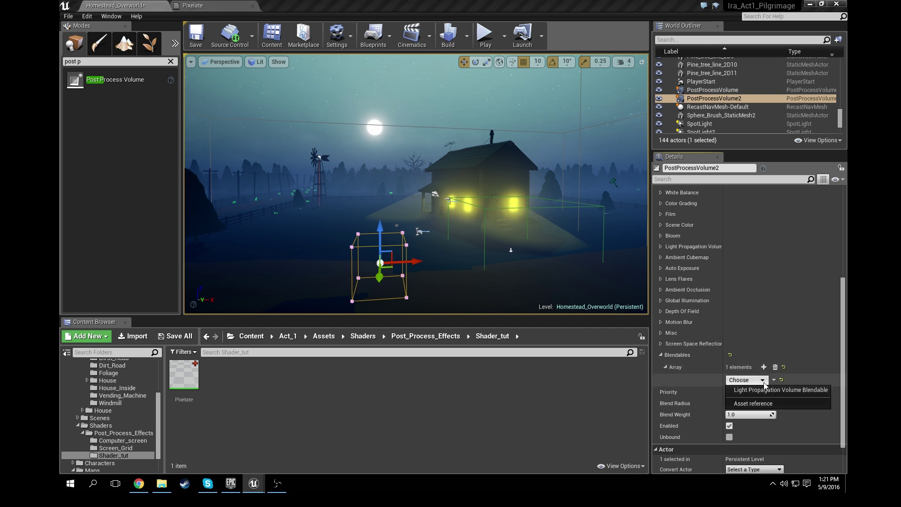
left_click(755, 404)
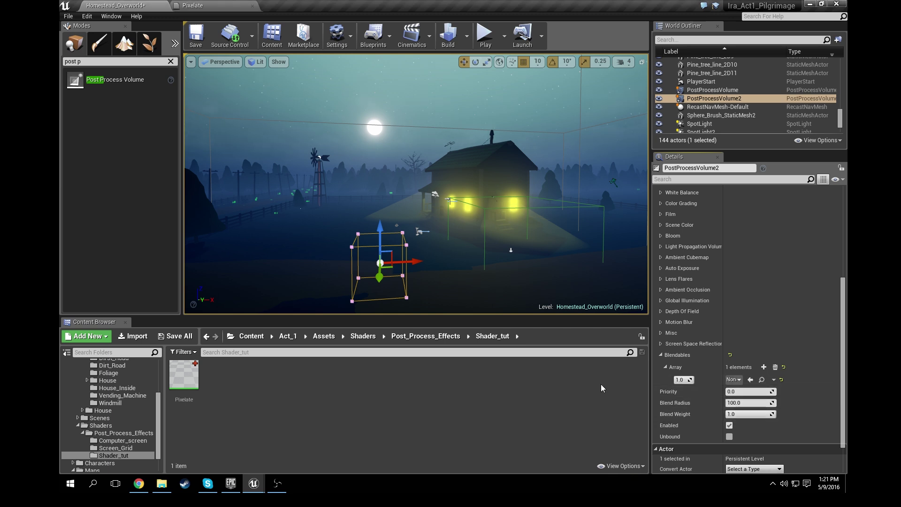
Step: Create a material instance of the Pixelate material named Pixelate_Inst in the Shader_tut folder
right_click(185, 384)
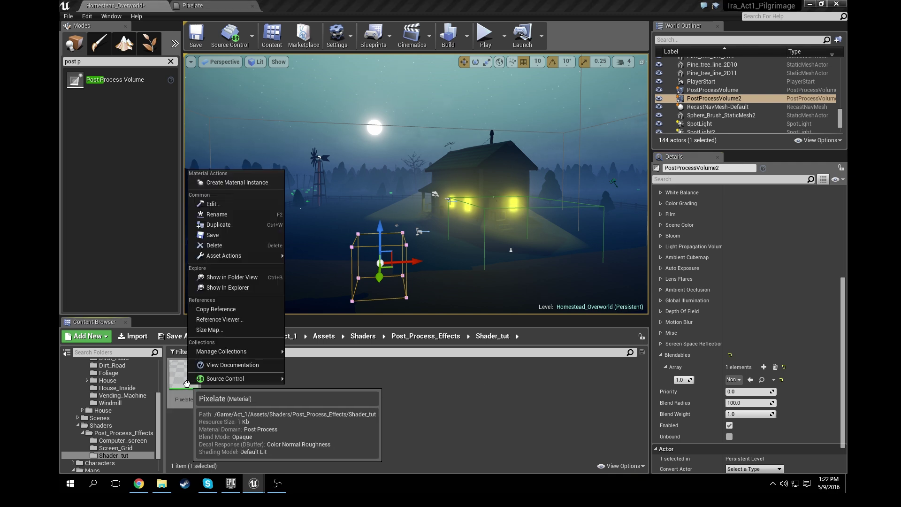
left_click(223, 183)
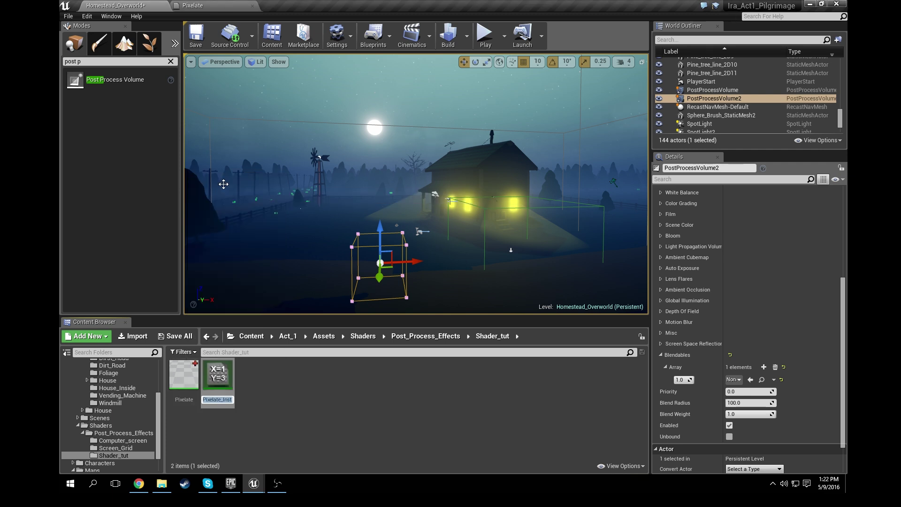
key("Return")
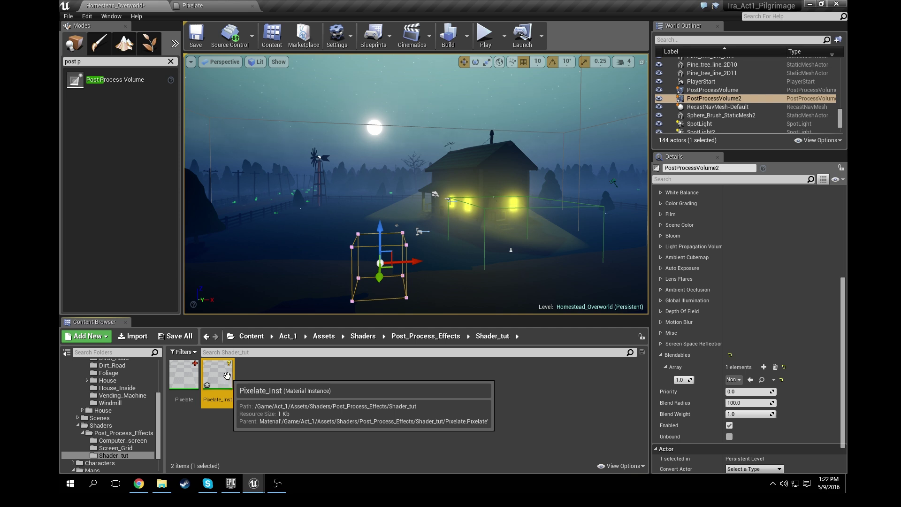
Step: Assign Pixelate_Inst to the Blendables array element of the new Post Process Volume
left_click(751, 383)
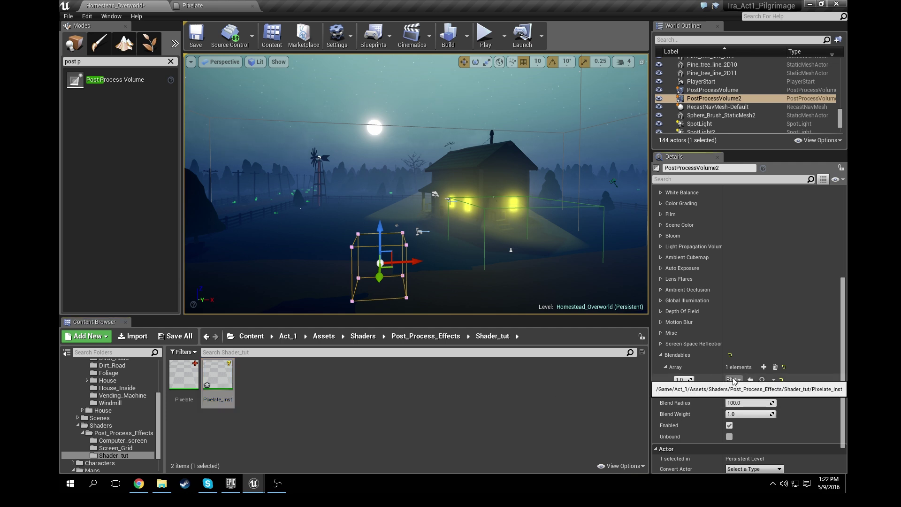
left_click(734, 379)
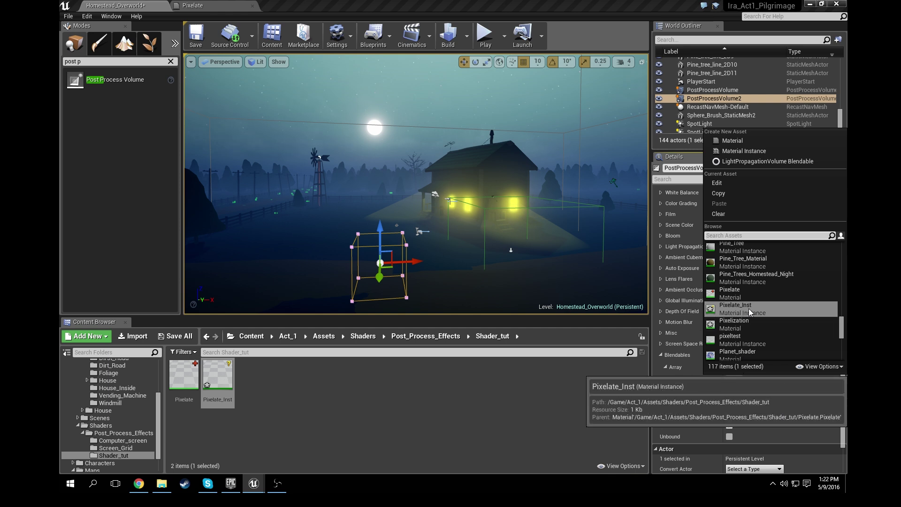
left_click(751, 312)
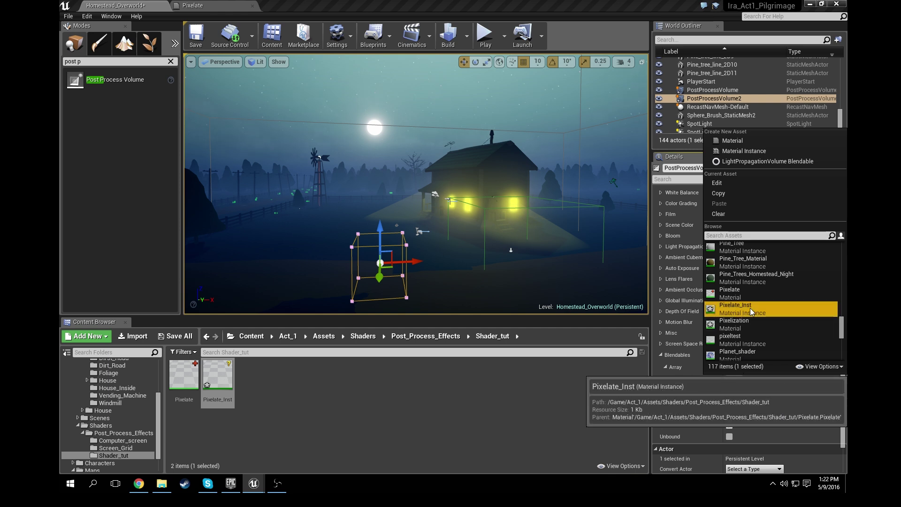
left_click(634, 385)
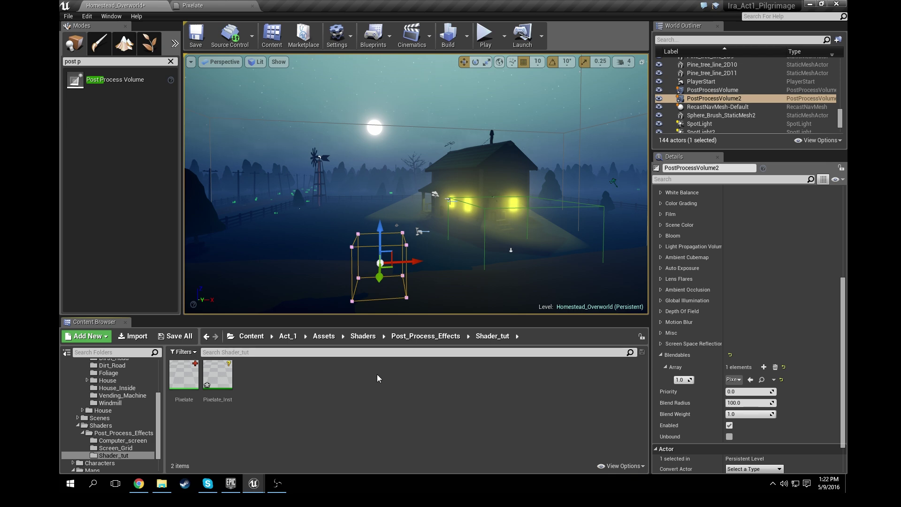
Step: Make PostProcessVolume2 unbound so the pixelate effect applies to the whole level
key("w")
right_click_drag(407, 297, 426, 250)
right_click_drag(321, 215, 298, 215)
scroll(402, 225, "down", 2)
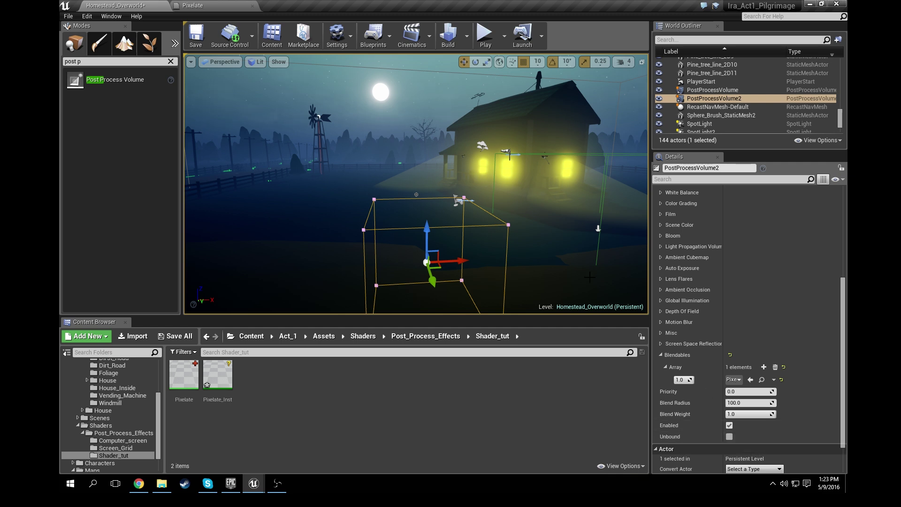
left_click(729, 436)
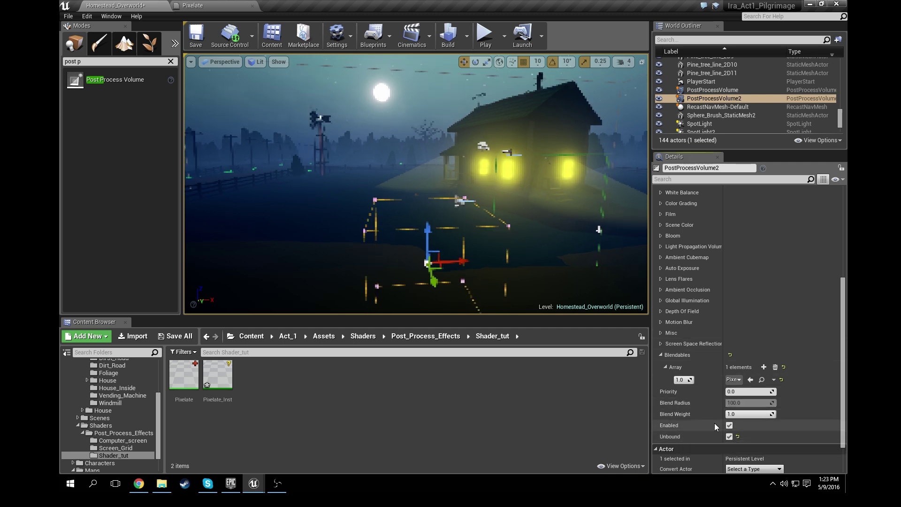
right_click_drag(416, 183, 496, 221)
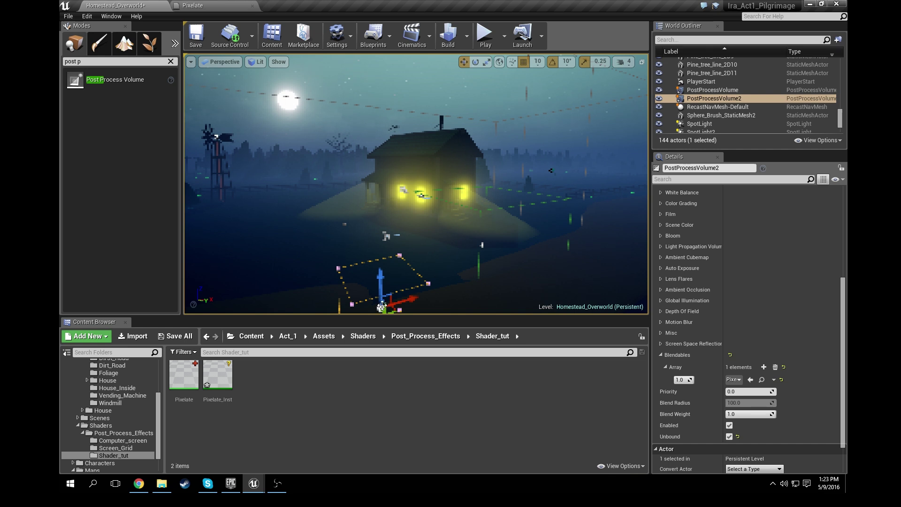
Step: Open Pixelate_Inst in a floating window beside the level viewport and enable its Pixelate Amount parameter override
double_click(210, 366)
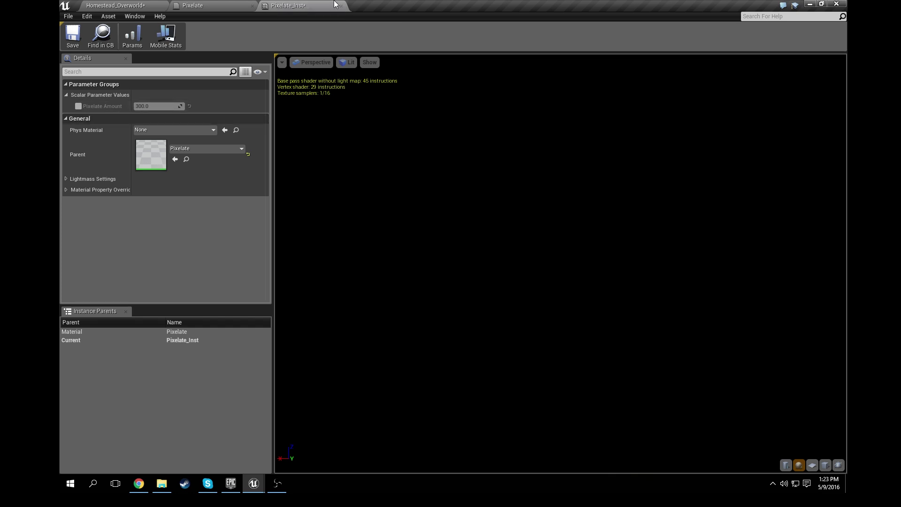
left_click_drag(330, 6, 795, 177)
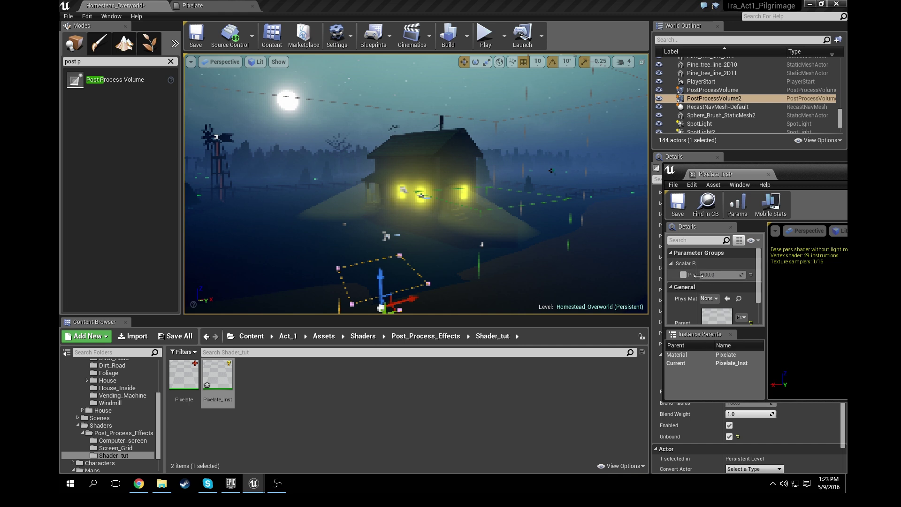
mouse_move(698, 275)
left_mouse_down()
mouse_move(729, 270)
mouse_move(699, 270)
left_mouse_up()
left_click(683, 275)
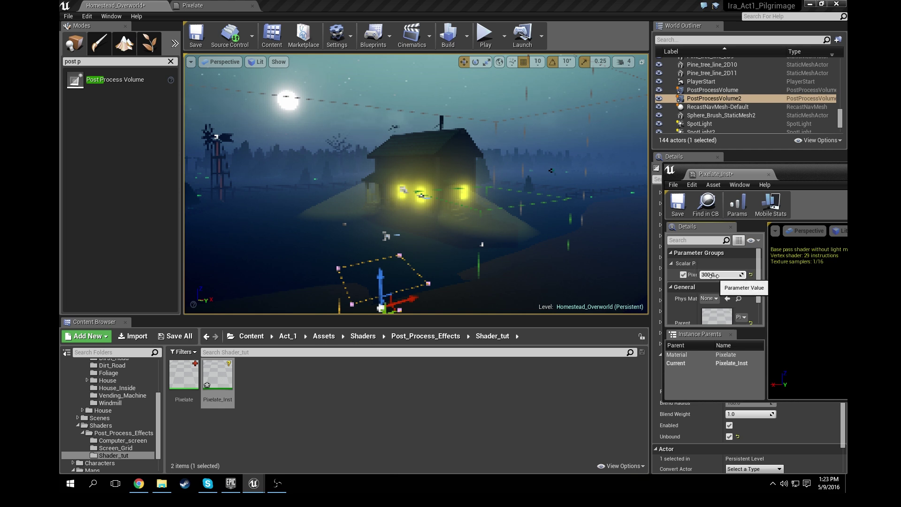
Step: Try Pixelate Amount values of about 198 and 280, settling on about 139, while viewing the house from different distances
left_click_drag(713, 276, 670, 275)
key("Up")
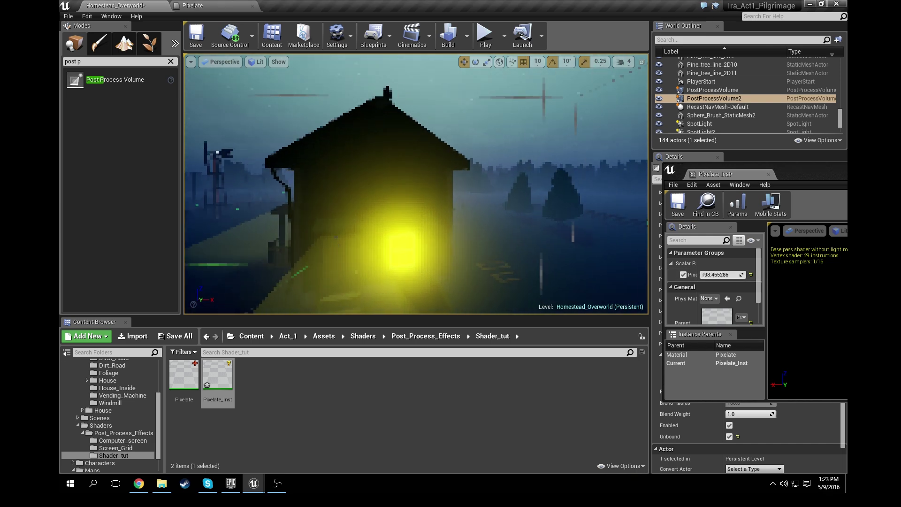
key("Down")
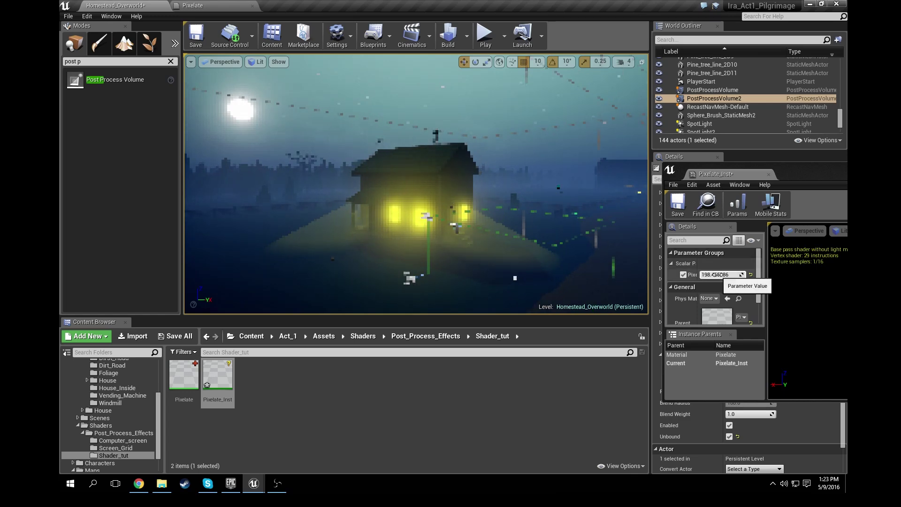
left_click_drag(715, 276, 737, 275)
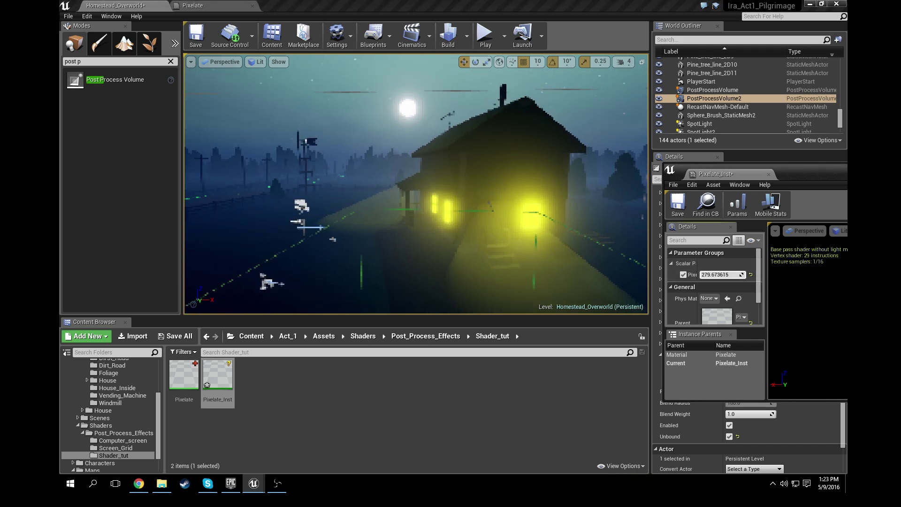
left_click_drag(726, 275, 707, 274)
right_click_drag(413, 188, 385, 184)
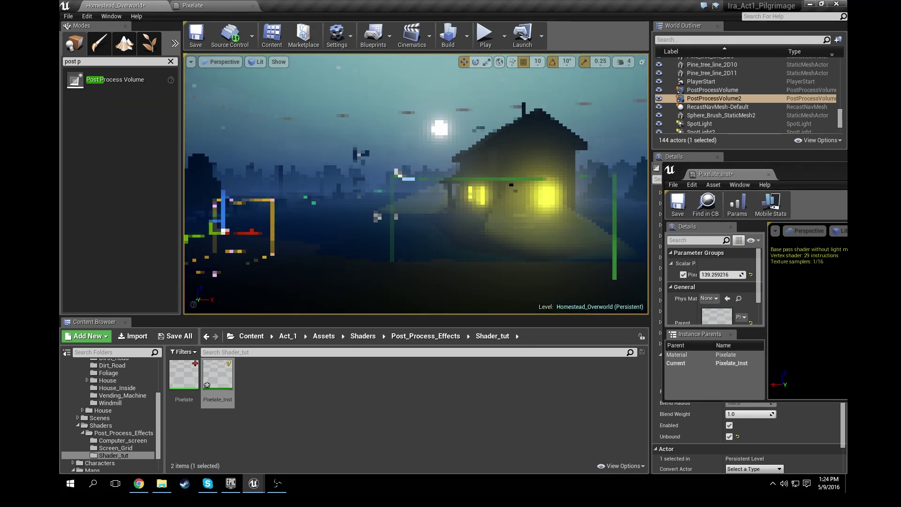